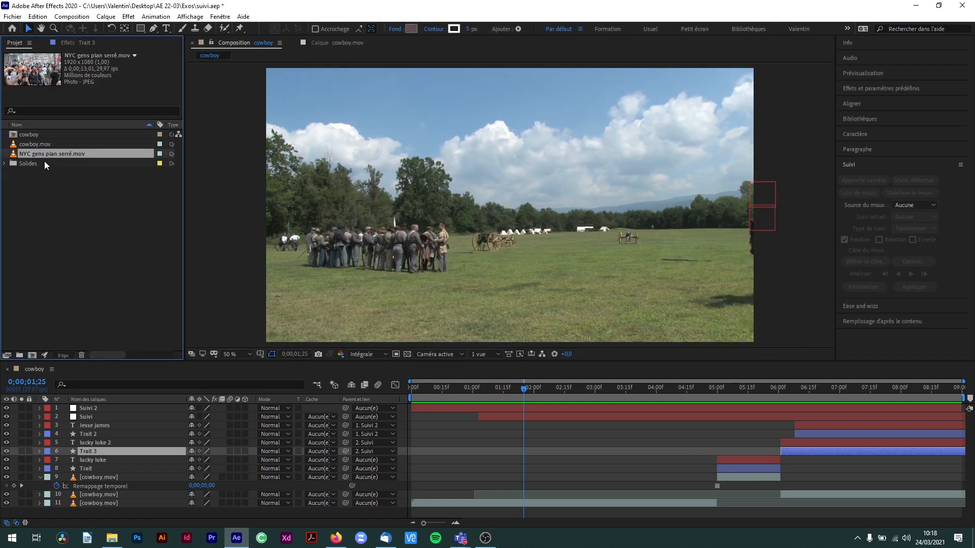
Create a composition from NYC gens plan serré.mov and scrub through its first seconds
{"action": "left_click_drag", "start_coordinate": [45, 154], "coordinate": [32, 353]}
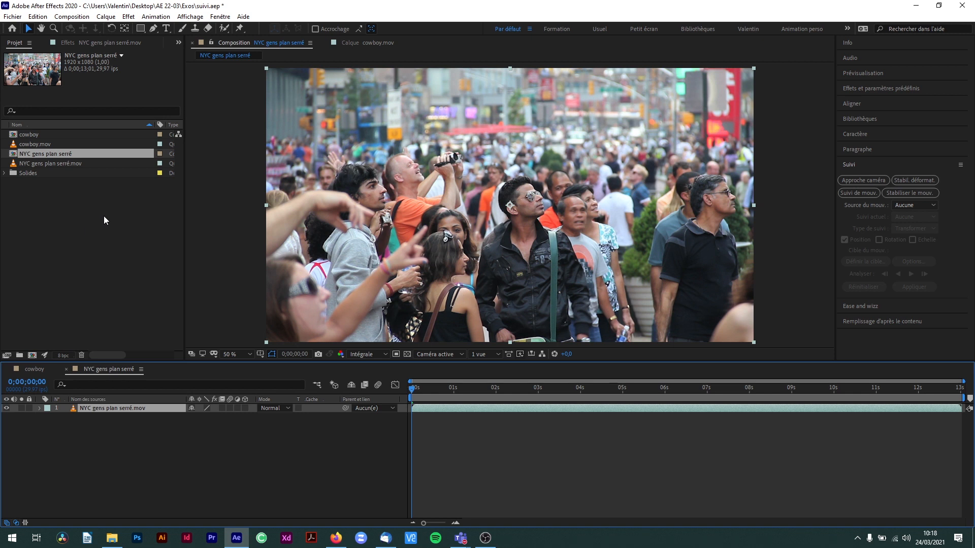
{"action": "left_click_drag", "start_coordinate": [415, 390], "coordinate": [526, 401]}
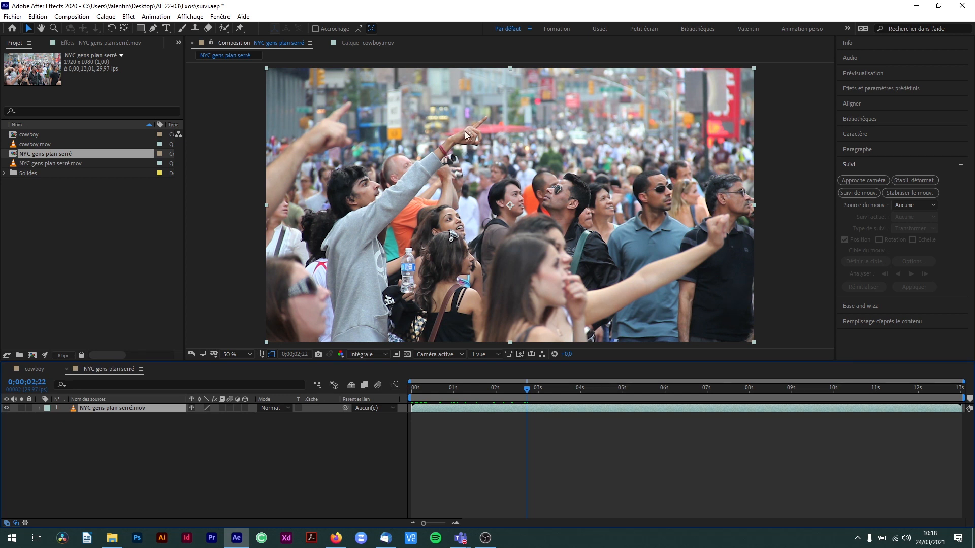
{"action": "left_click_drag", "start_coordinate": [527, 392], "coordinate": [626, 396]}
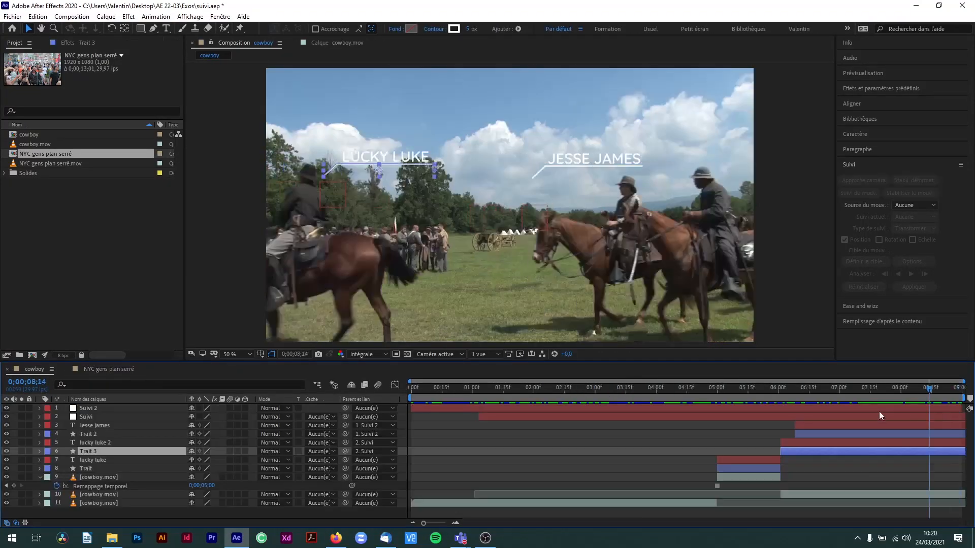
Scrub the cowboy composition back to 0;00;03;00, then return to the NYC gens plan serré composition
{"action": "left_click_drag", "start_coordinate": [879, 412], "coordinate": [595, 408]}
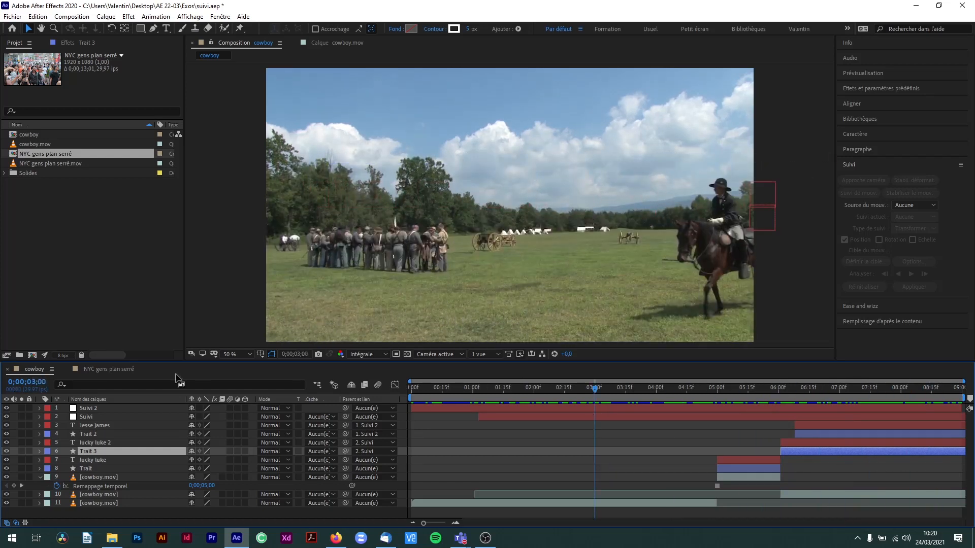
{"action": "left_click", "coordinate": [148, 371]}
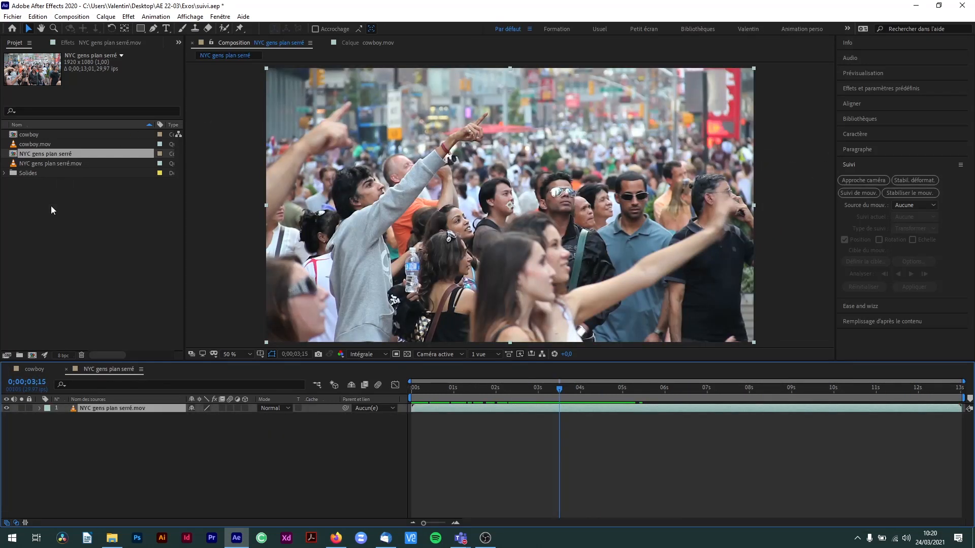
Import the pointing-hand PNG, add it to the NYC composition, scale it to 42% and place it above the crowd
{"action": "key", "text": "ctrl+i"}
{"action": "double_click", "coordinate": [407, 98]}
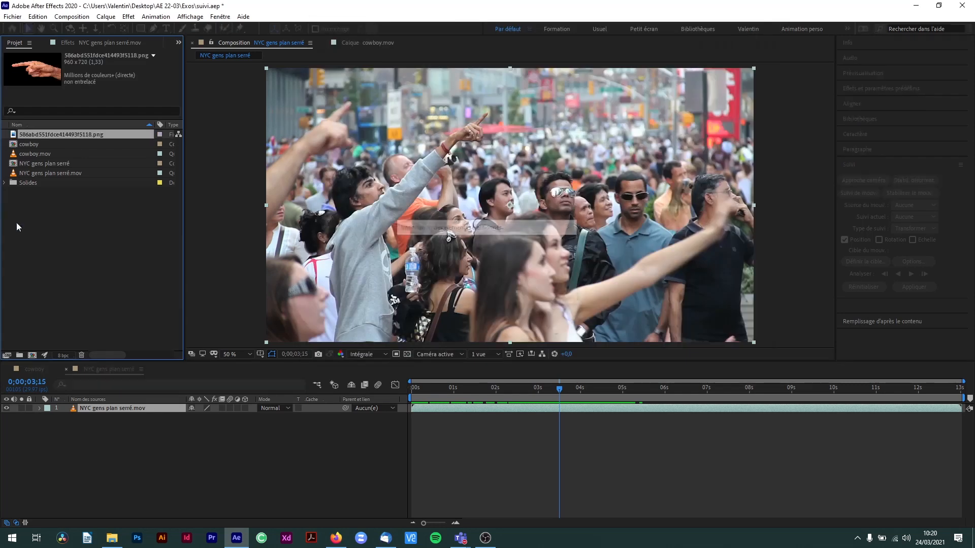
{"action": "left_click_drag", "start_coordinate": [36, 135], "coordinate": [638, 165]}
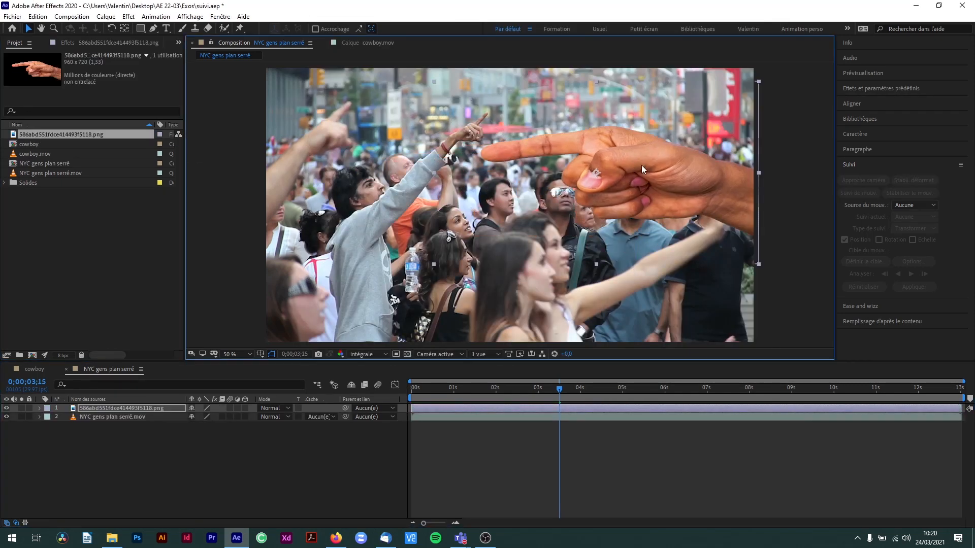
{"action": "key", "text": "s"}
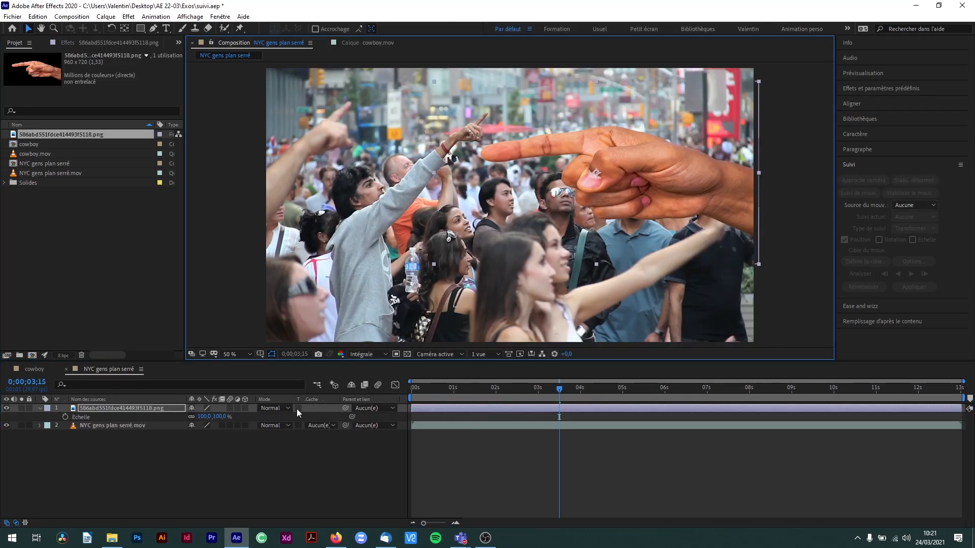
{"action": "left_click_drag", "start_coordinate": [215, 417], "coordinate": [186, 417]}
{"action": "left_click_drag", "start_coordinate": [598, 173], "coordinate": [643, 122]}
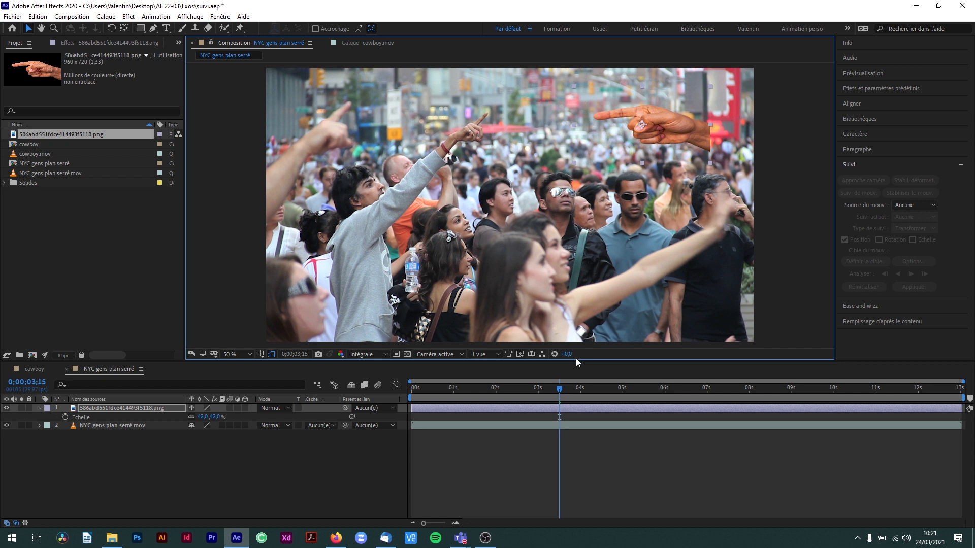
Delete the pointing-hand image from both the composition and the project
{"action": "key", "text": "Delete"}
{"action": "left_click", "coordinate": [47, 136]}
{"action": "key", "text": "Delete"}
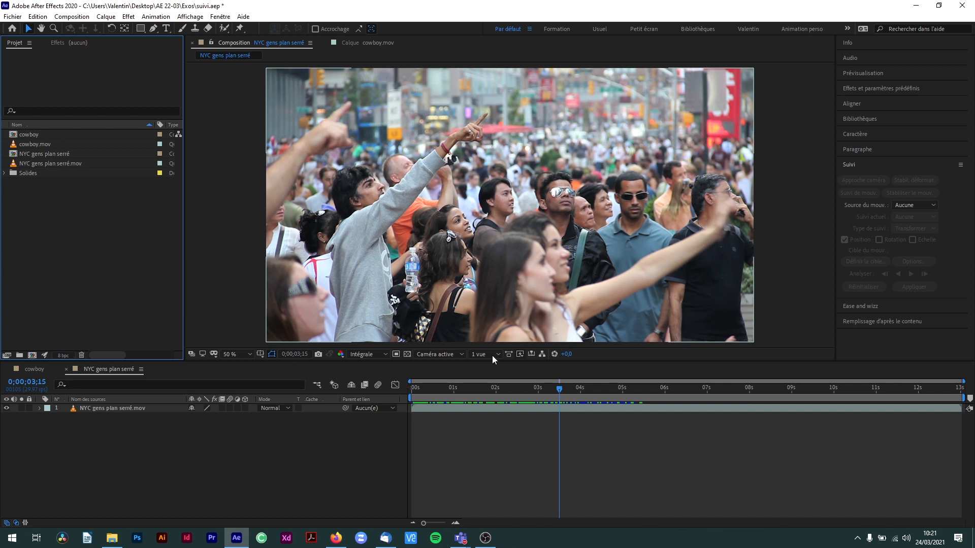
{"action": "left_click", "coordinate": [35, 369]}
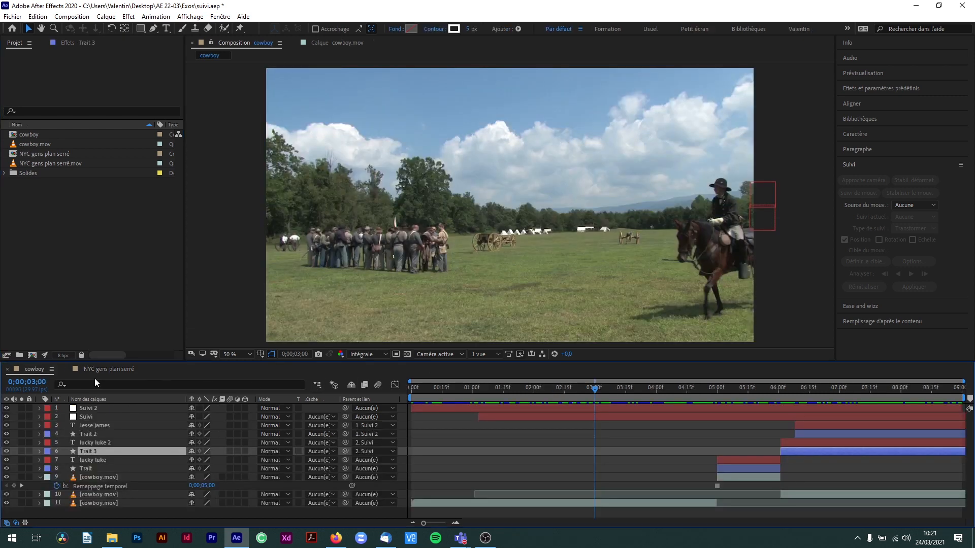
{"action": "left_click", "coordinate": [127, 370]}
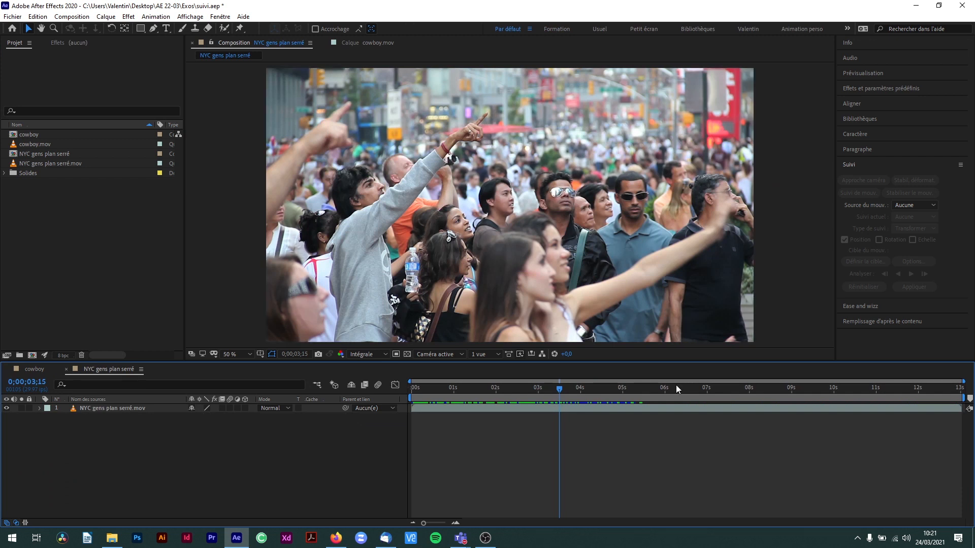
{"action": "left_click", "coordinate": [134, 247]}
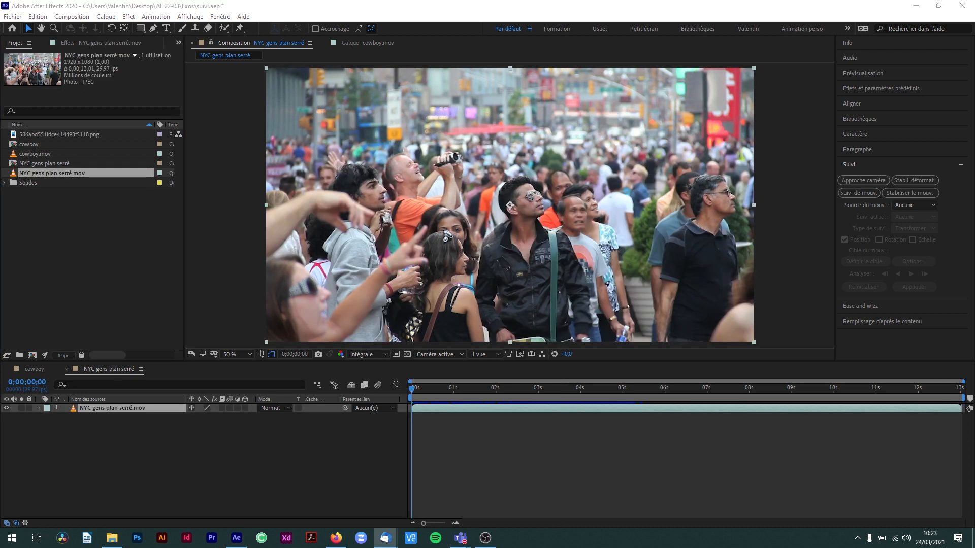
Start motion tracking on the NYC gens plan serré.mov layer and go to 0;00;03;26, where the man in grey points upward
{"action": "left_click", "coordinate": [98, 447]}
{"action": "left_click", "coordinate": [111, 407]}
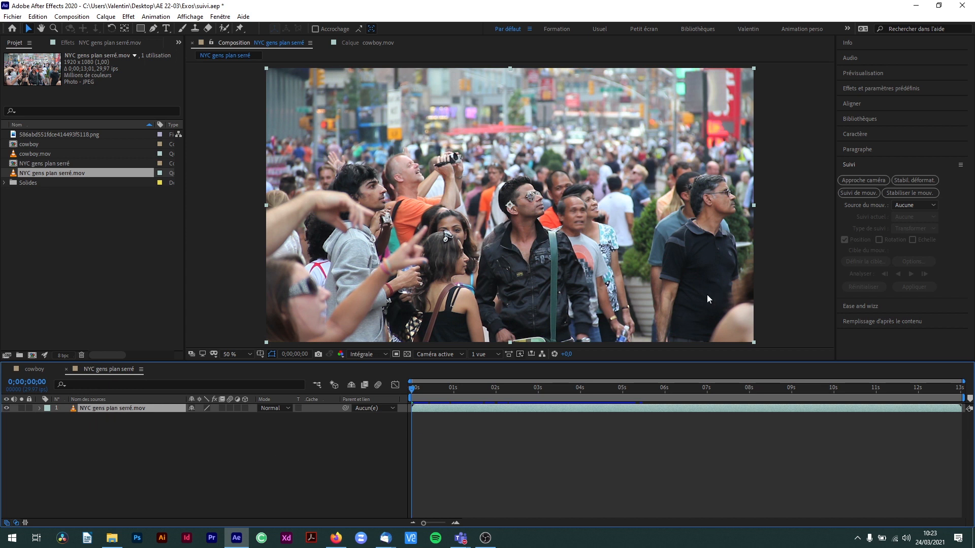
{"action": "left_click", "coordinate": [867, 191]}
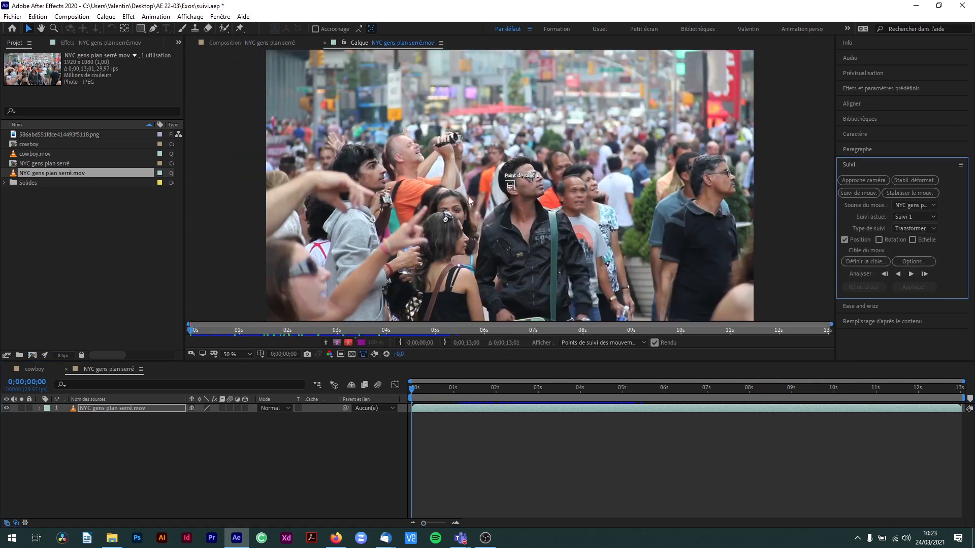
{"action": "left_click", "coordinate": [410, 391]}
{"action": "left_click_drag", "start_coordinate": [424, 391], "coordinate": [575, 395]}
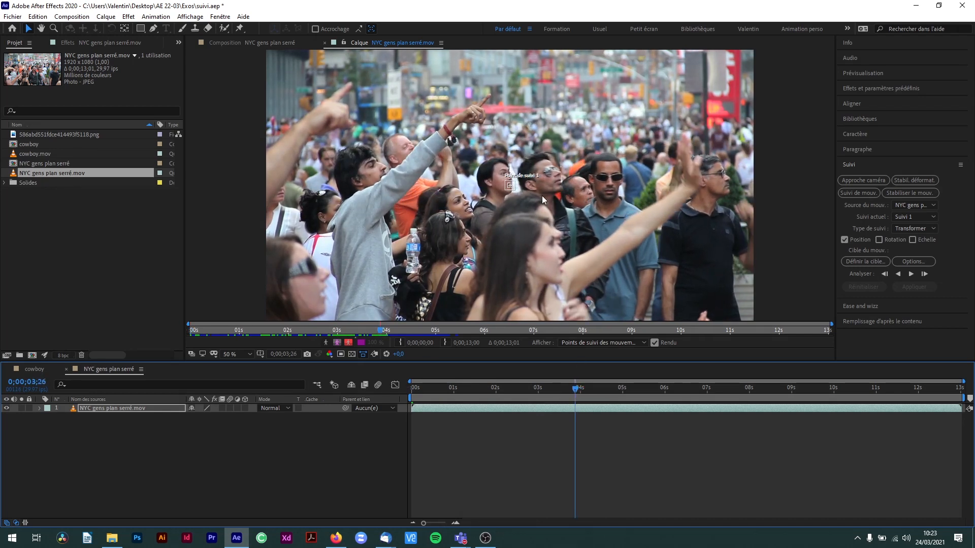
Place the track point on the fingertip of the man in grey and enlarge its search region
{"action": "scroll", "coordinate": [517, 187], "scroll_direction": "up", "scroll_amount": 1}
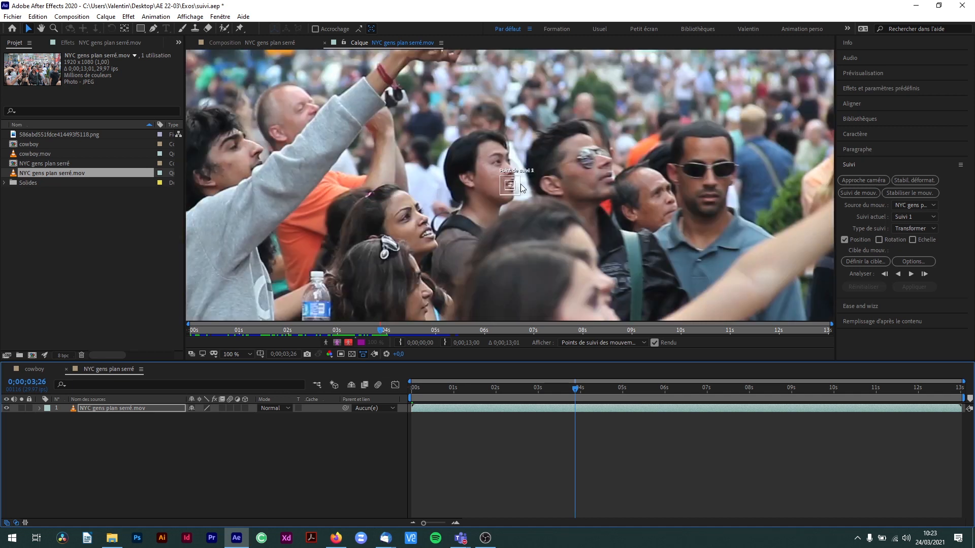
{"action": "left_click_drag", "start_coordinate": [518, 186], "coordinate": [481, 77]}
{"action": "key", "text": "space"}
{"action": "left_click_drag", "start_coordinate": [527, 109], "coordinate": [592, 222]}
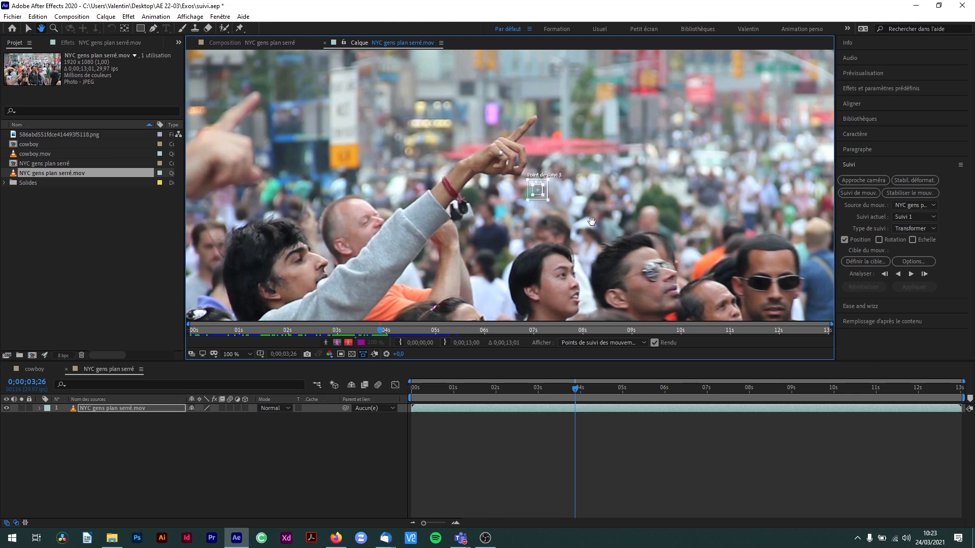
{"action": "left_click_drag", "start_coordinate": [545, 192], "coordinate": [565, 146]}
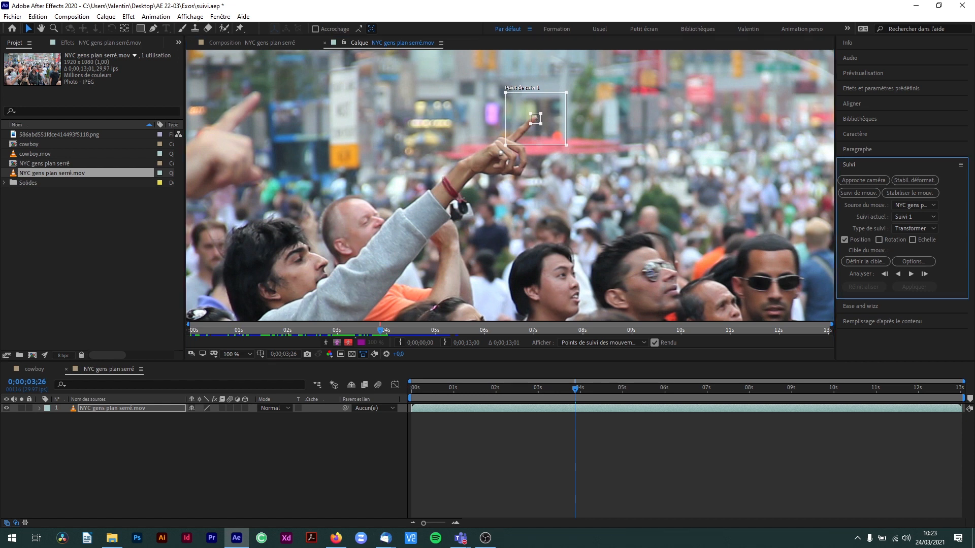
Analyze the fingertip track backward for a few frames and stop it
{"action": "key", "text": "alt+Tab"}
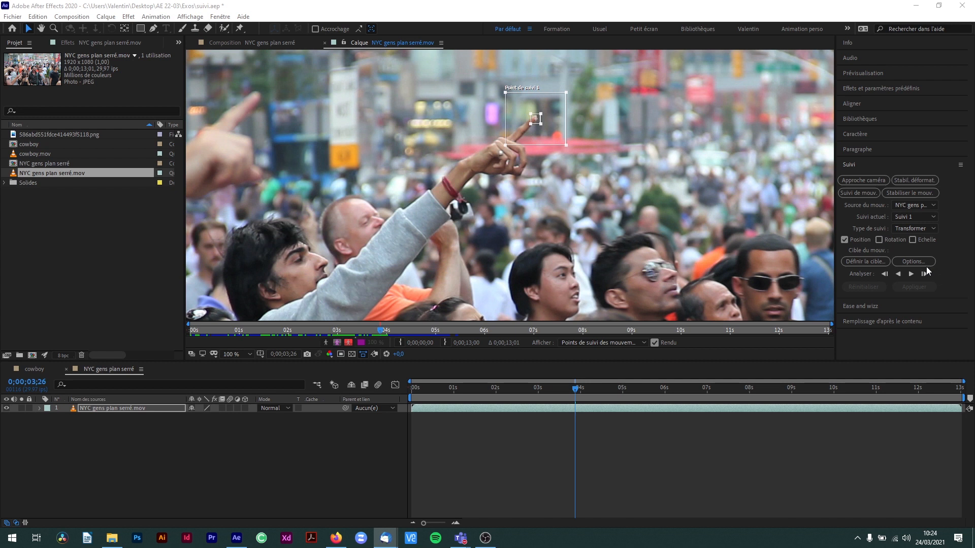
{"action": "left_click", "coordinate": [898, 274]}
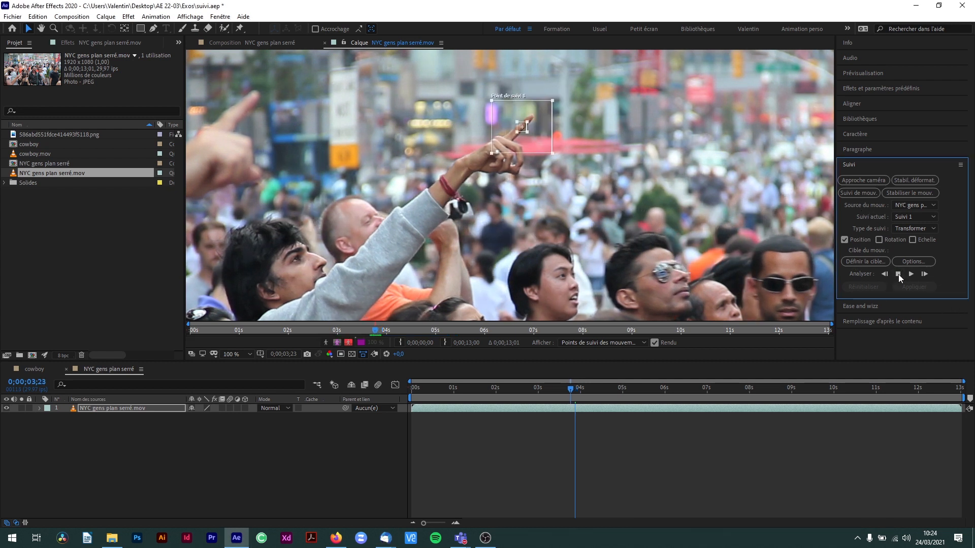
{"action": "left_click", "coordinate": [898, 274]}
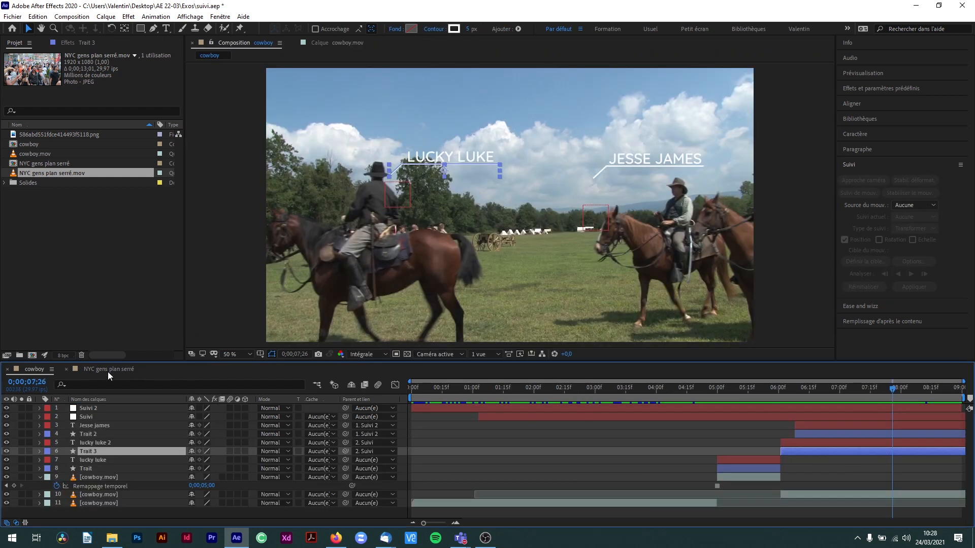
Reset the NYC layer's motion track at 0;00;03;25 and place the track point on the raised fingertip with an enlarged search region
{"action": "left_click", "coordinate": [109, 370]}
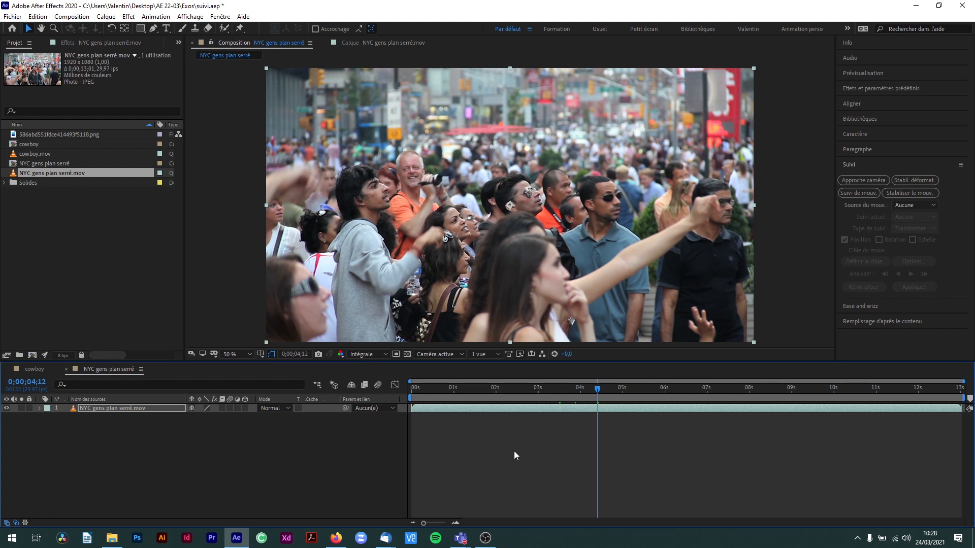
{"action": "double_click", "coordinate": [98, 410]}
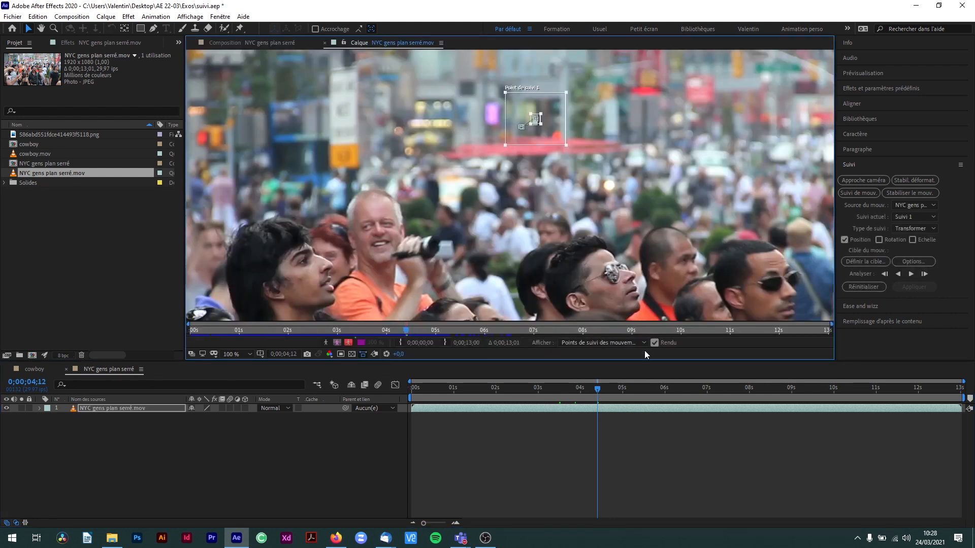
{"action": "left_click_drag", "start_coordinate": [595, 392], "coordinate": [571, 397]}
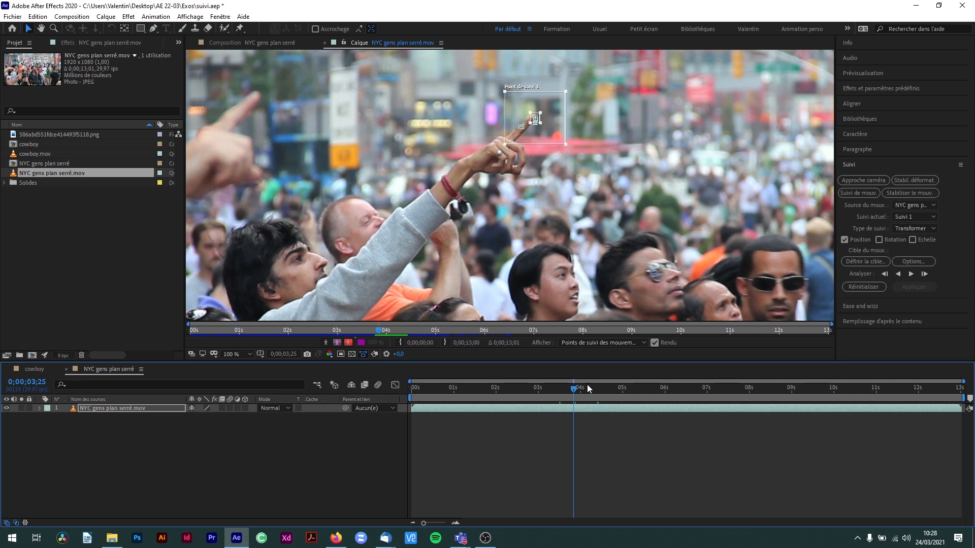
{"action": "left_click_drag", "start_coordinate": [578, 391], "coordinate": [577, 392]}
{"action": "left_click", "coordinate": [860, 286]}
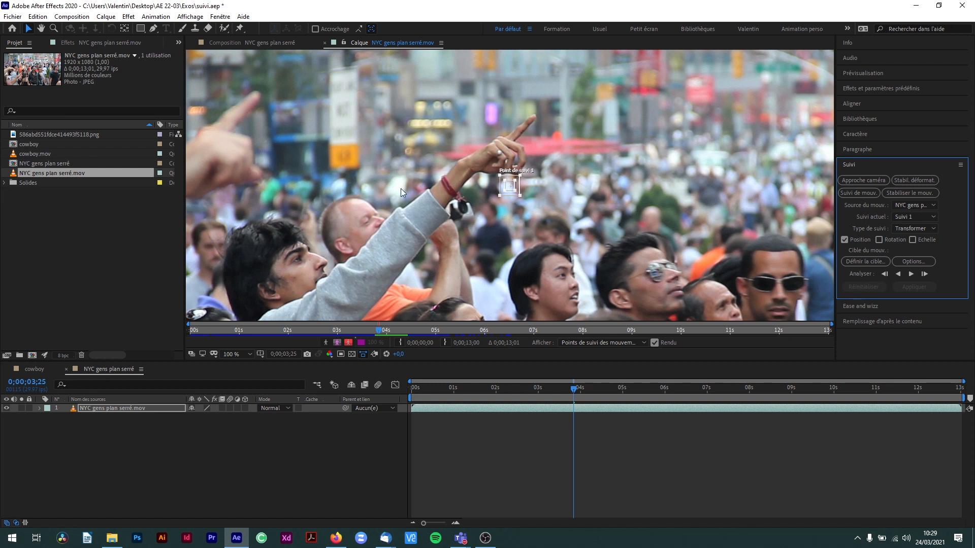
{"action": "left_click_drag", "start_coordinate": [516, 190], "coordinate": [561, 146]}
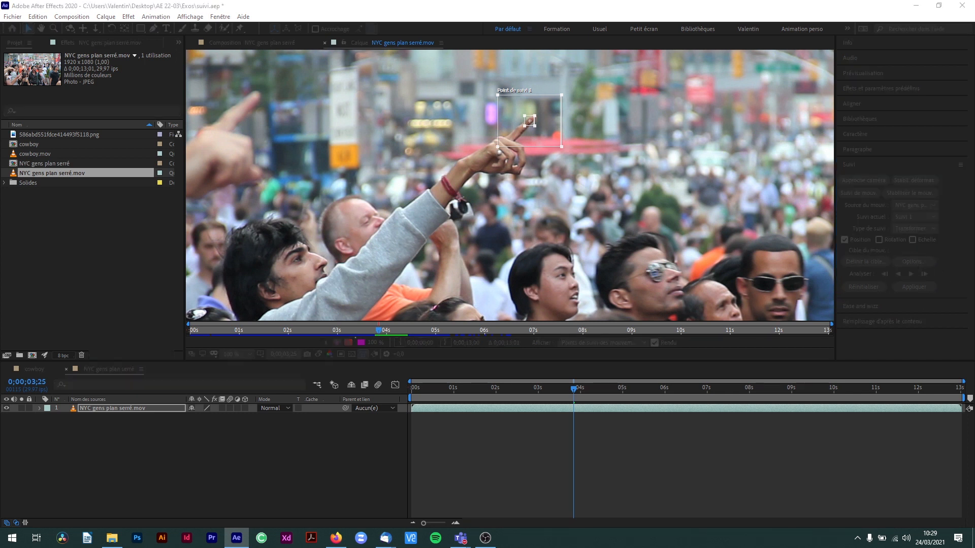
Set the tracking options to "Arrêter le suivi" when confidence falls below 99%
{"action": "left_click_drag", "start_coordinate": [846, 231], "coordinate": [349, 80]}
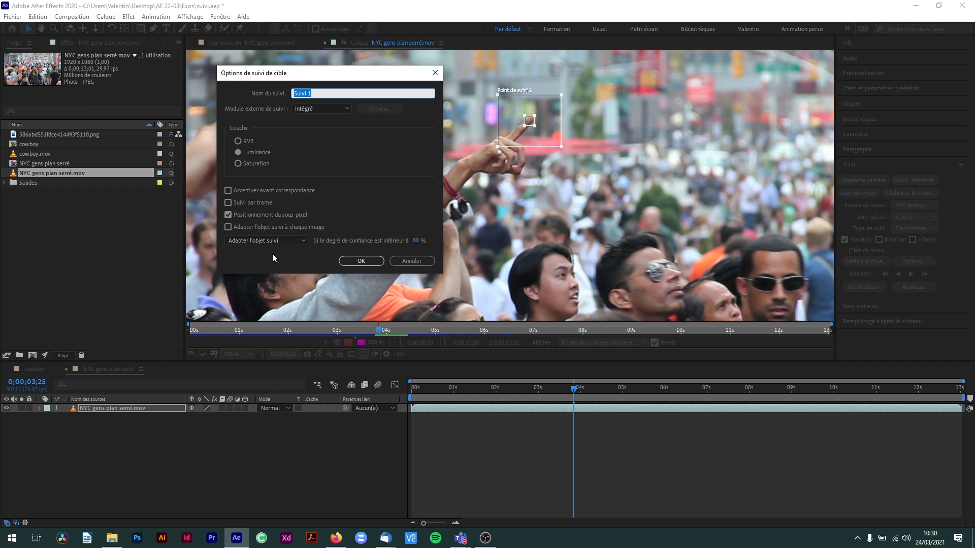
{"action": "left_click", "coordinate": [297, 242]}
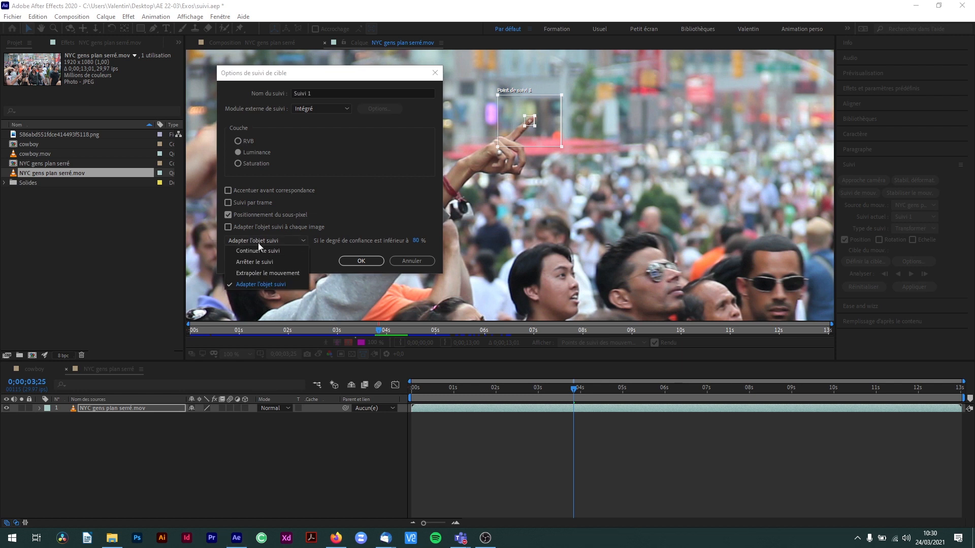
{"action": "left_click", "coordinate": [255, 262]}
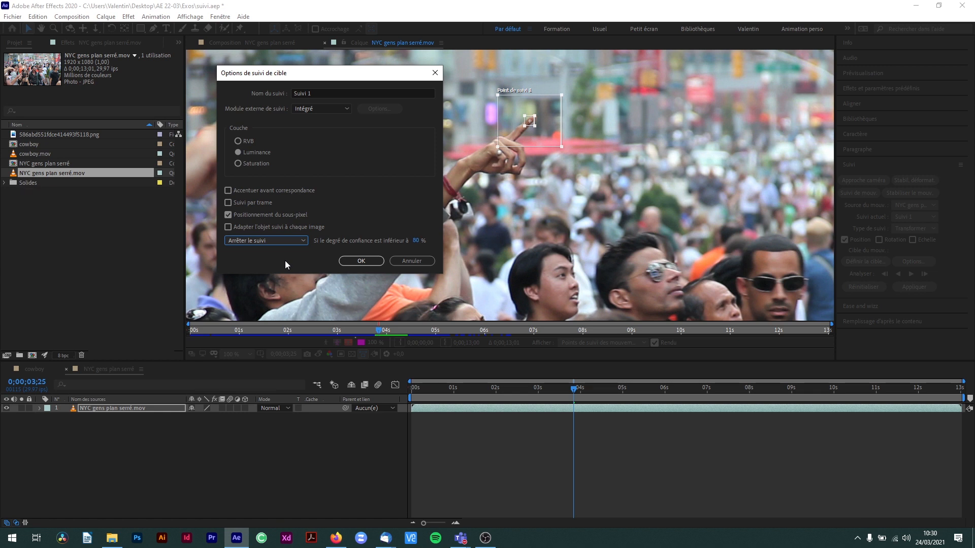
{"action": "left_click", "coordinate": [416, 241]}
{"action": "type", "text": "99"}
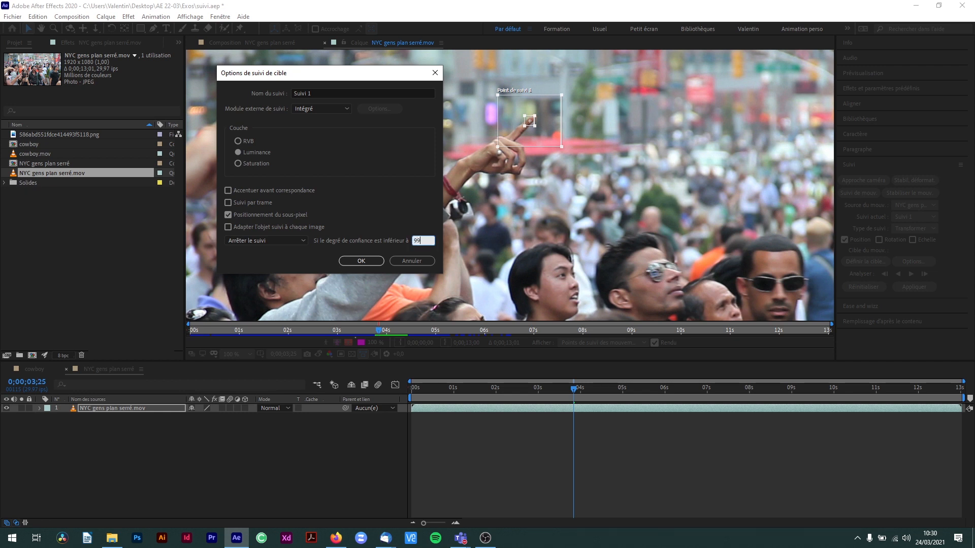
{"action": "left_click", "coordinate": [397, 209]}
{"action": "left_click", "coordinate": [360, 261]}
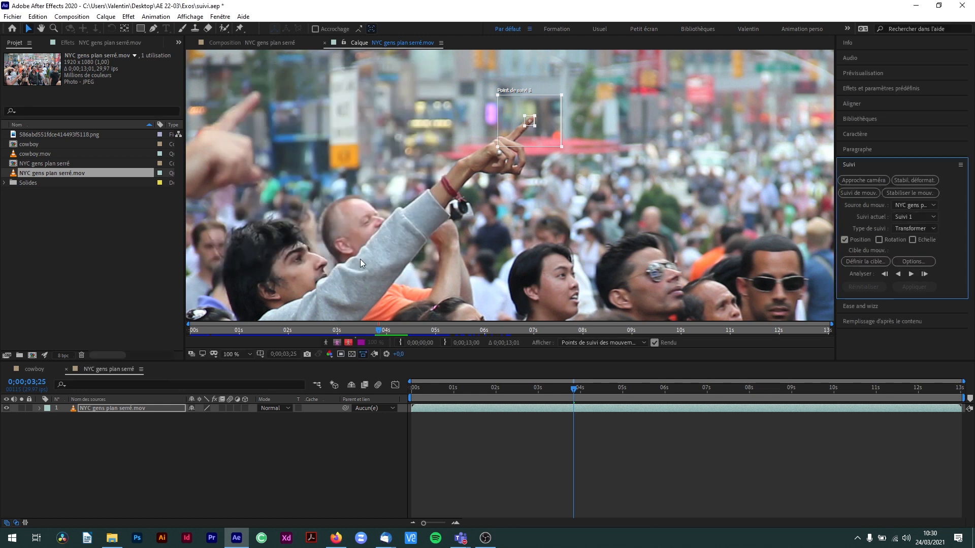
Analyze the track backward and recenter the track point on the fingertip at 0;00;02;07
{"action": "left_click", "coordinate": [899, 277]}
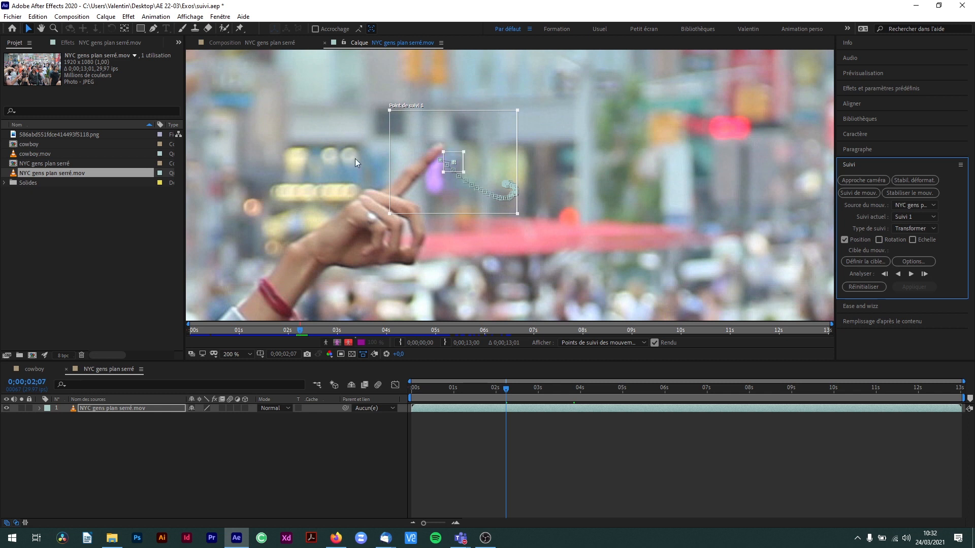
{"action": "scroll", "coordinate": [378, 173], "scroll_direction": "up", "scroll_amount": 1}
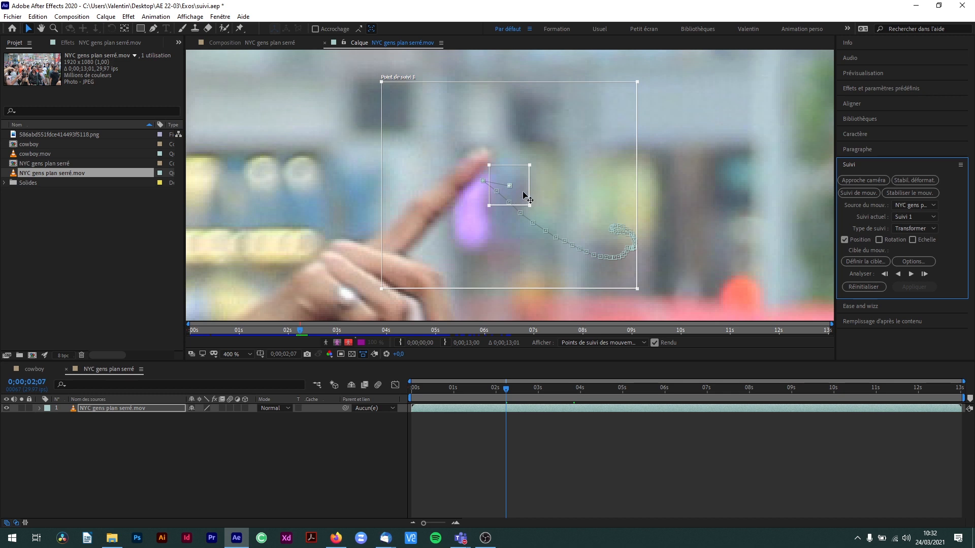
{"action": "mouse_move", "coordinate": [523, 192]}
{"action": "left_mouse_down"}
{"action": "mouse_move", "coordinate": [515, 177]}
{"action": "mouse_move", "coordinate": [483, 170]}
{"action": "left_mouse_up"}
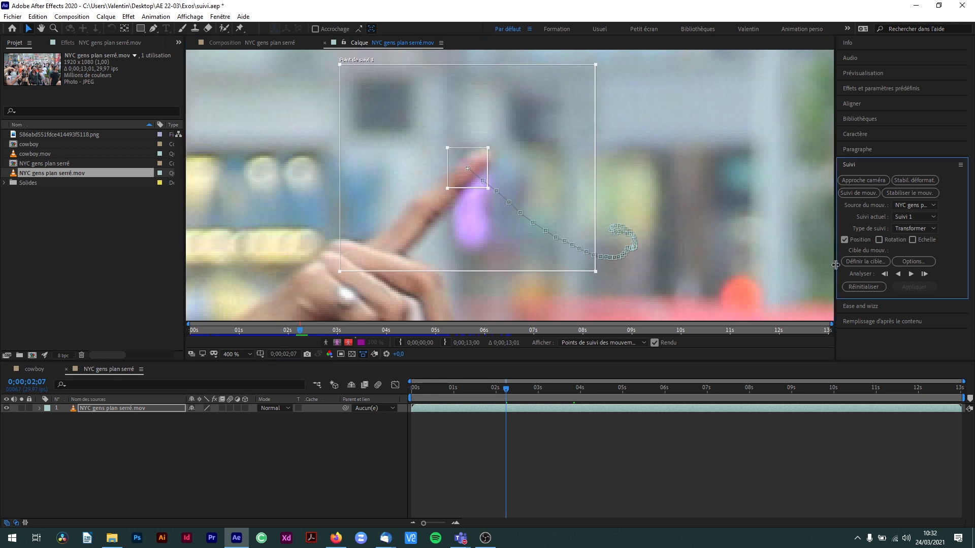
Analyze the fingertip track backward from 0;00;02;07 to 0;00;02;00, restarting the analysis at each stop
{"action": "left_click", "coordinate": [898, 275]}
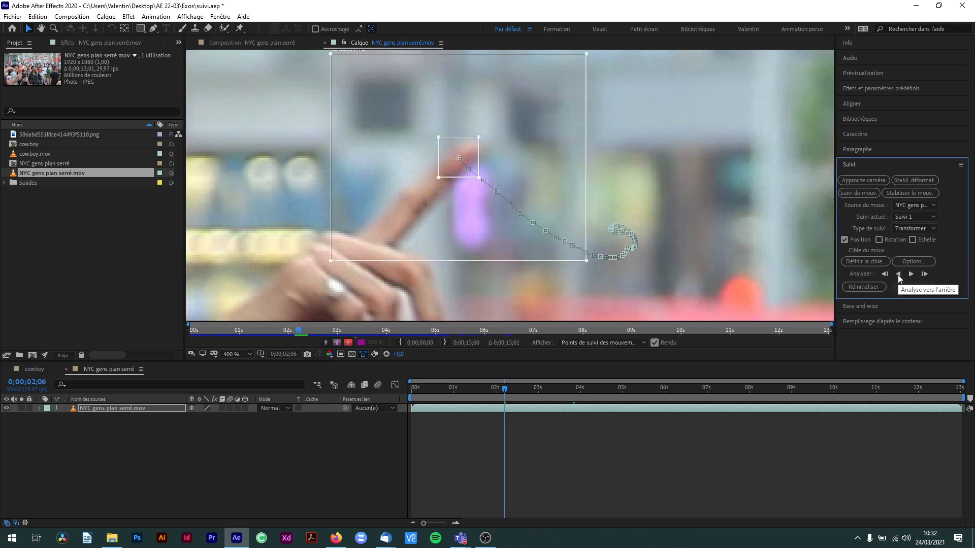
{"action": "left_click", "coordinate": [898, 275]}
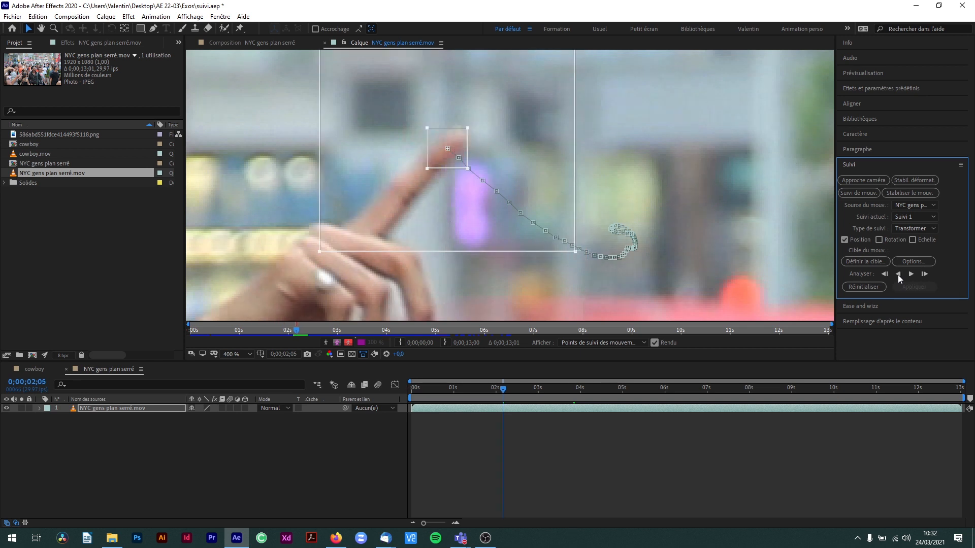
{"action": "left_click", "coordinate": [898, 275]}
{"action": "key", "text": "comma"}
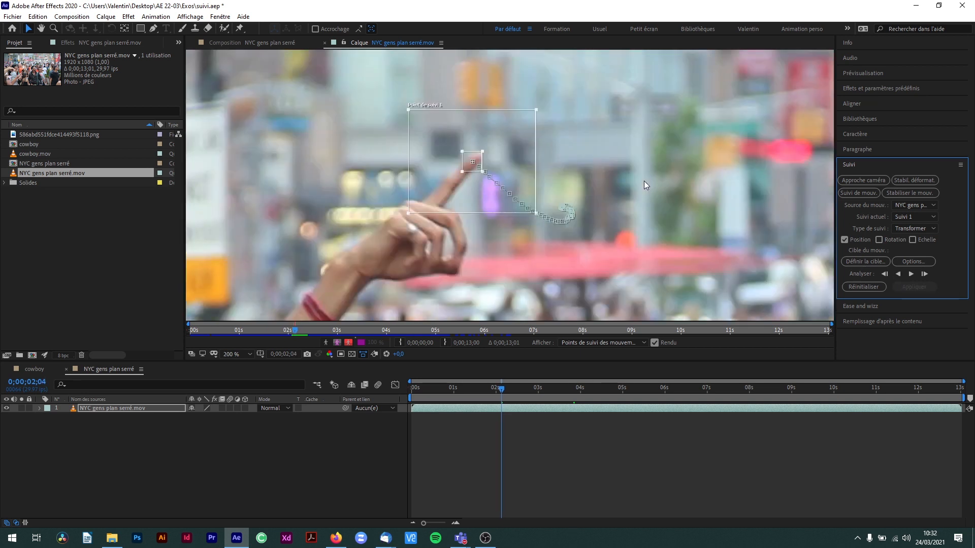
{"action": "left_click", "coordinate": [899, 274]}
{"action": "left_click", "coordinate": [898, 275]}
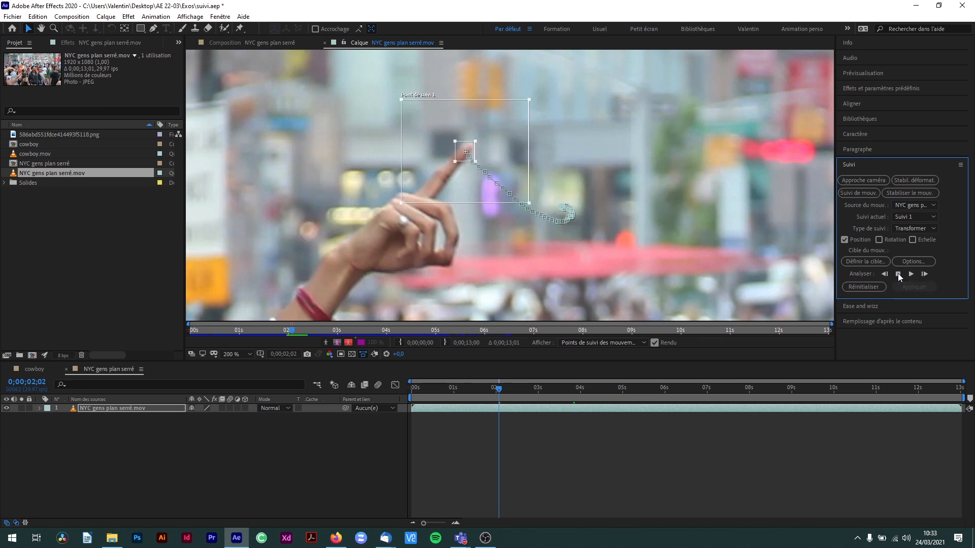
{"action": "left_click", "coordinate": [898, 275]}
{"action": "left_click", "coordinate": [898, 275]}
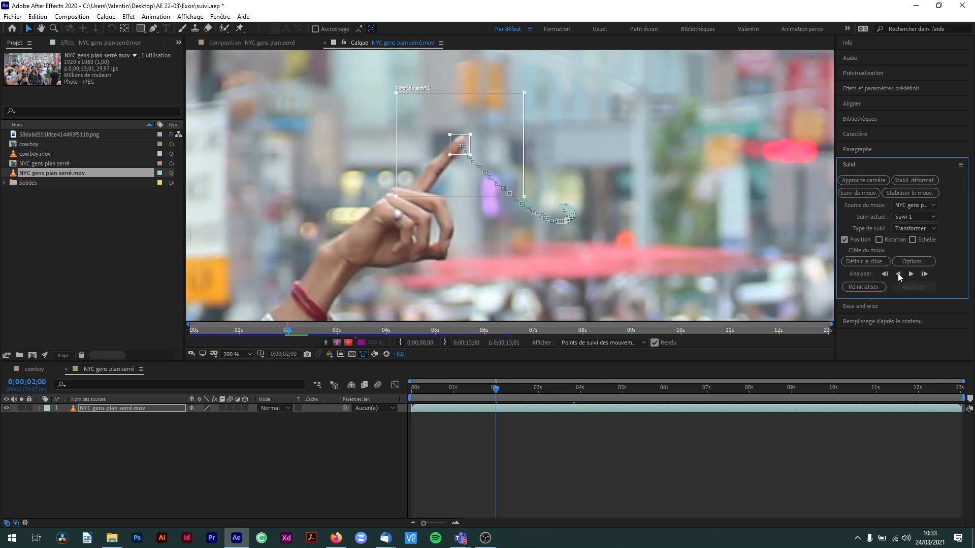
Continue the backward analysis to 0;00;01;19 and recenter the track point on the fingertip there
{"action": "left_click", "coordinate": [898, 274]}
{"action": "left_click", "coordinate": [898, 275]}
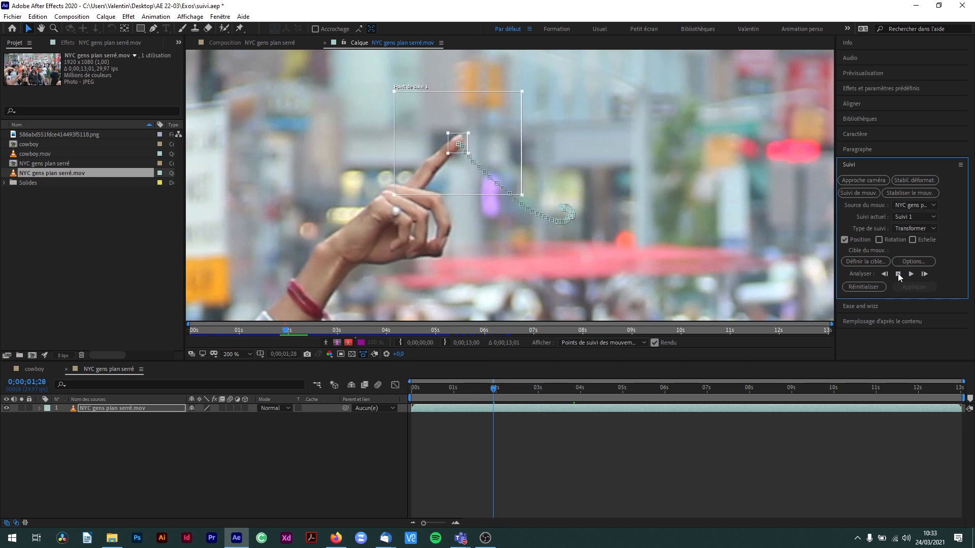
{"action": "left_click", "coordinate": [897, 275]}
{"action": "left_click", "coordinate": [897, 274]}
{"action": "left_click", "coordinate": [898, 275]}
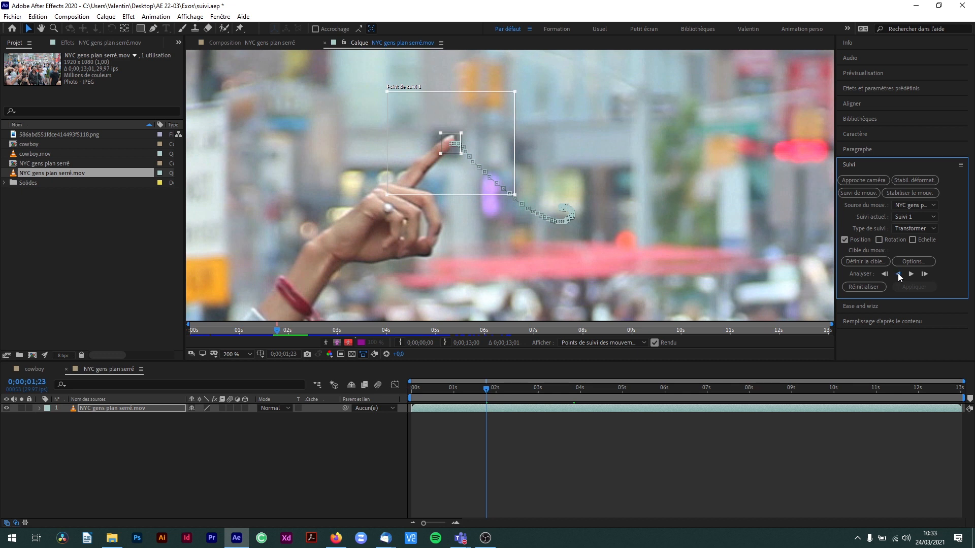
{"action": "left_click", "coordinate": [898, 274]}
{"action": "left_click", "coordinate": [897, 275]}
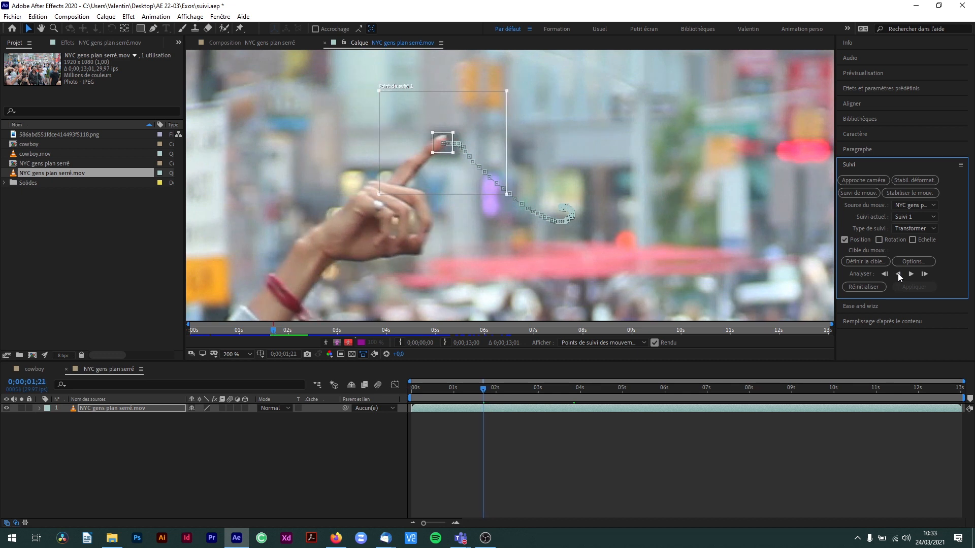
{"action": "left_click", "coordinate": [898, 275]}
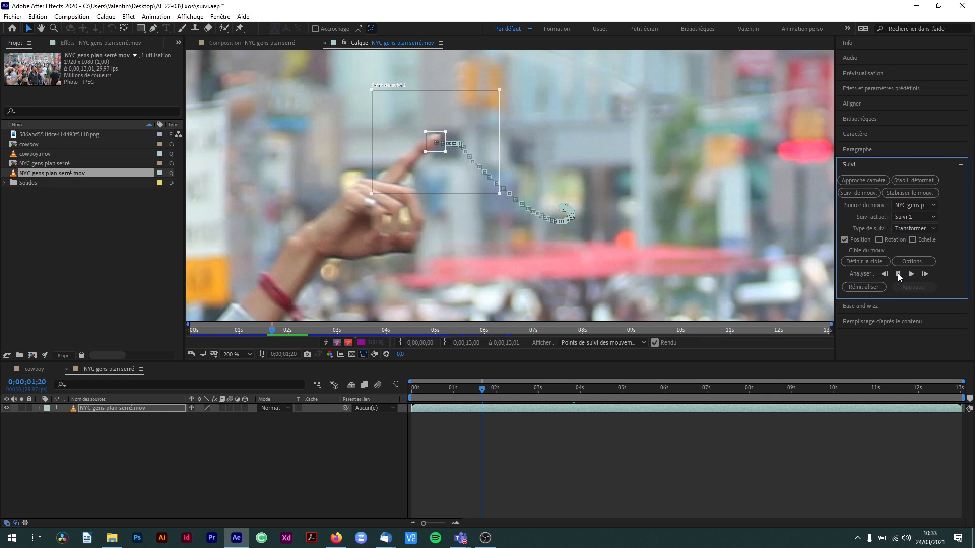
{"action": "left_click", "coordinate": [897, 275]}
{"action": "scroll", "coordinate": [364, 161], "scroll_direction": "up", "scroll_amount": 2}
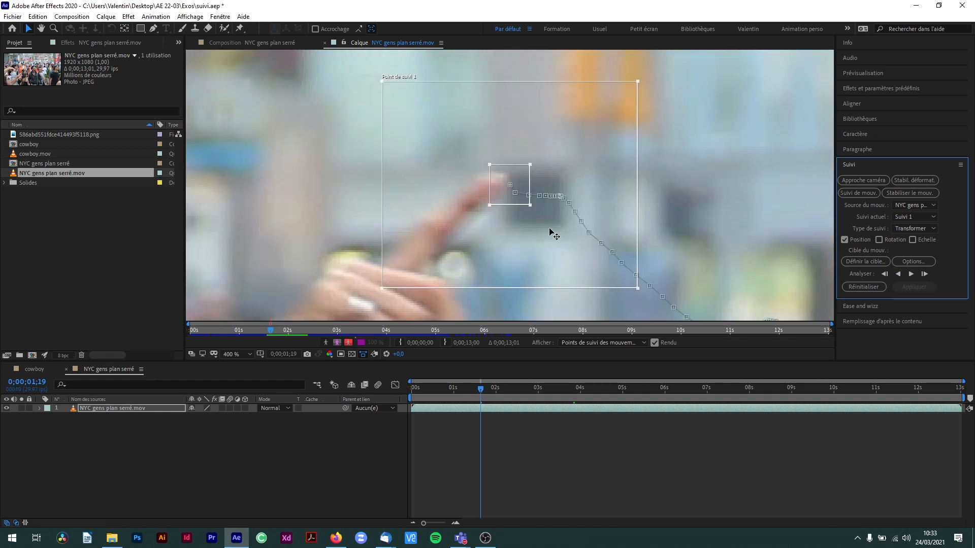
{"action": "left_click_drag", "start_coordinate": [559, 235], "coordinate": [542, 239]}
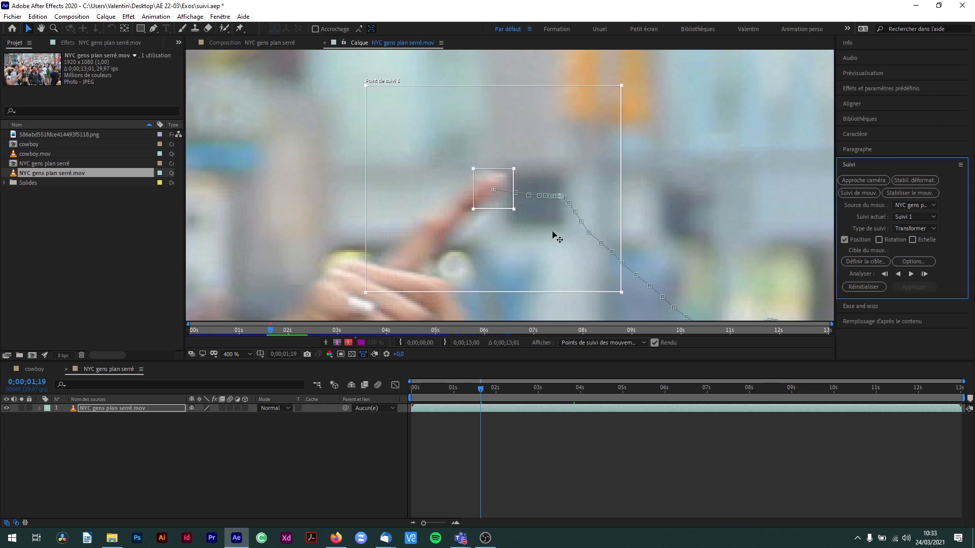
{"action": "scroll", "coordinate": [555, 235], "scroll_direction": "down", "scroll_amount": 2}
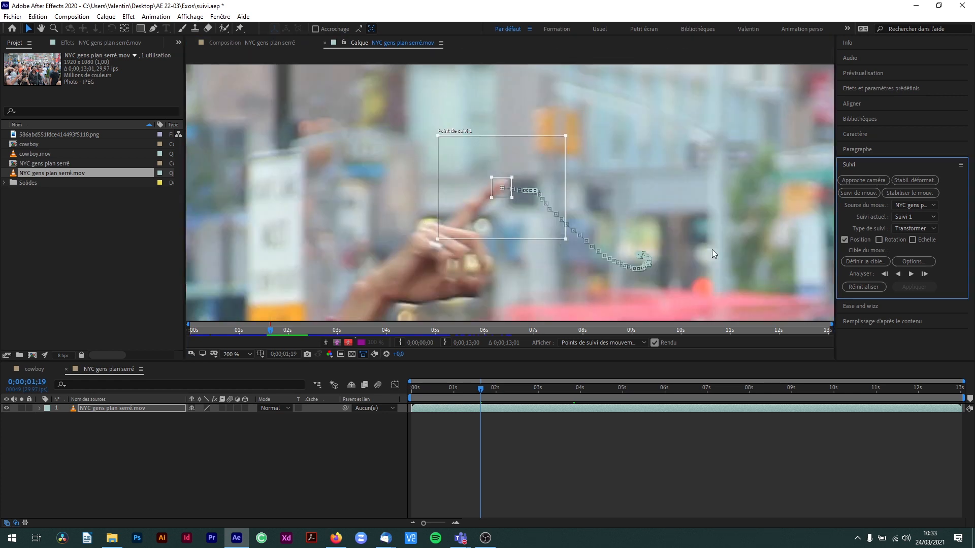
Analyze backward to 0;00;01;11, repositioning the track point on the blurred fingertip at 0;00;01;12 and 0;00;01;11
{"action": "left_click", "coordinate": [898, 273]}
{"action": "left_click_drag", "start_coordinate": [589, 192], "coordinate": [424, 220]}
{"action": "left_click", "coordinate": [898, 274]}
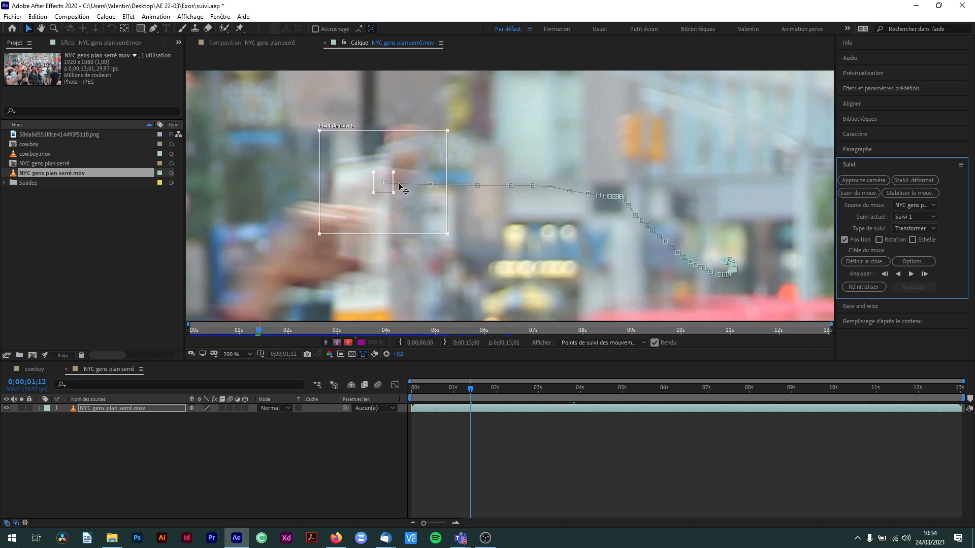
{"action": "left_click_drag", "start_coordinate": [406, 213], "coordinate": [400, 214]}
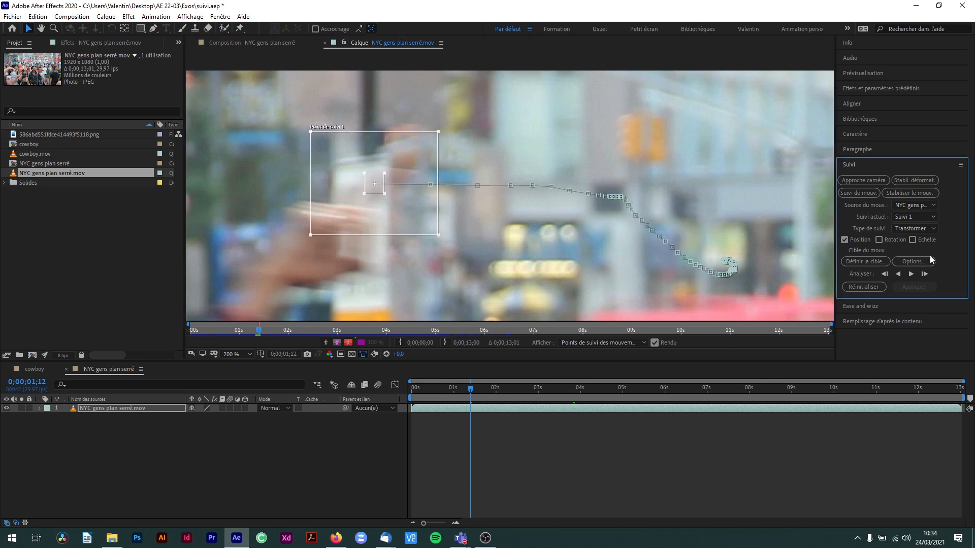
{"action": "left_click", "coordinate": [899, 274]}
{"action": "left_click_drag", "start_coordinate": [430, 218], "coordinate": [356, 203]}
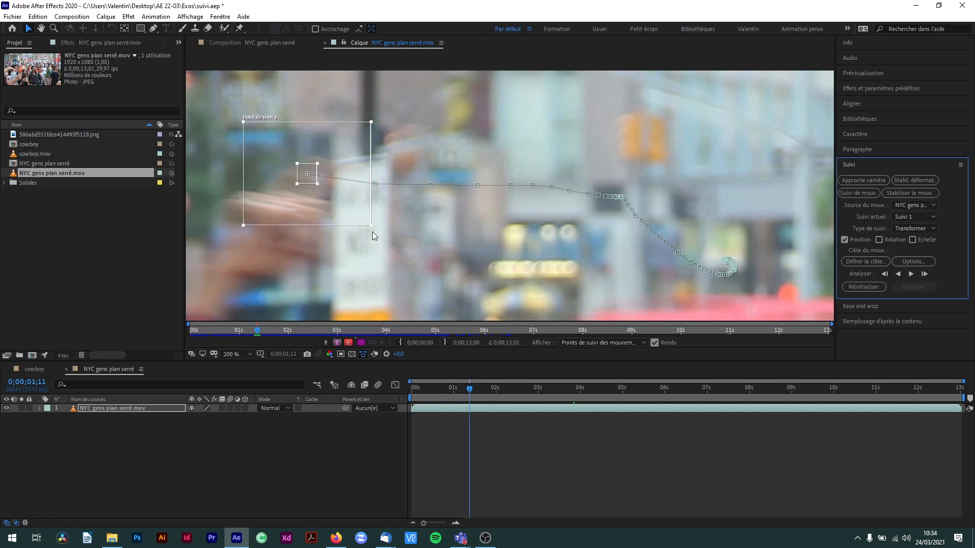
{"action": "left_click_drag", "start_coordinate": [422, 265], "coordinate": [666, 235]}
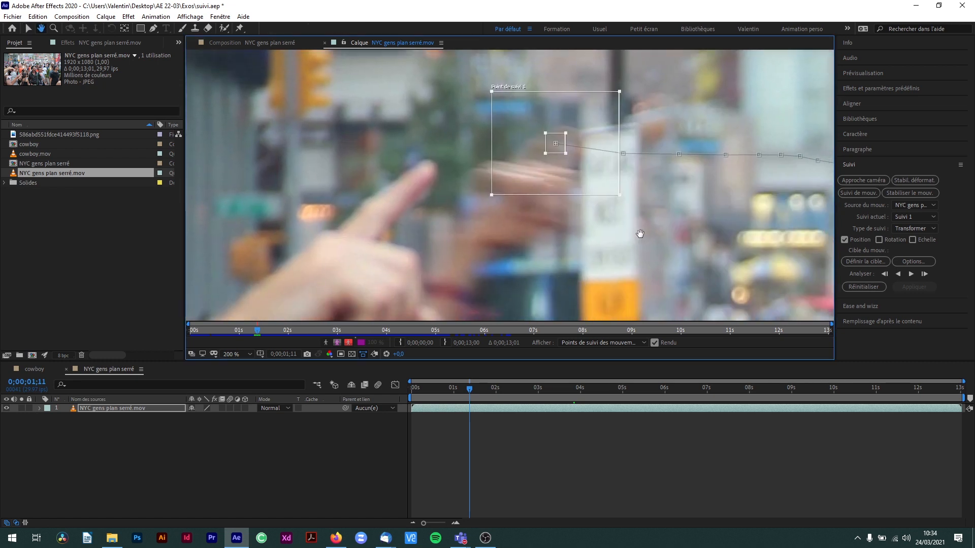
{"action": "left_click_drag", "start_coordinate": [580, 186], "coordinate": [580, 184]}
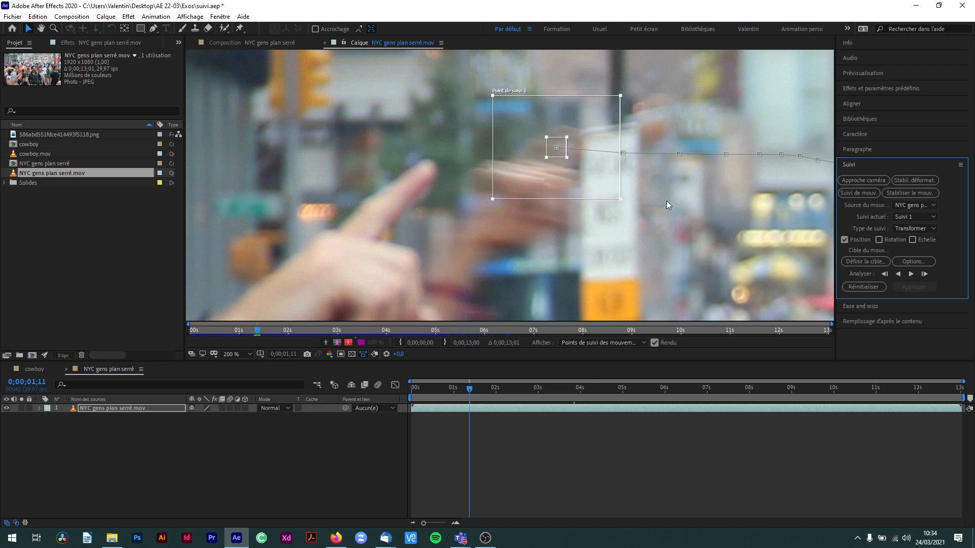
Analyze back to 0;00;01;10 and 0;00;01;09, moving the track point onto the blurred fingertip at both frames
{"action": "left_click", "coordinate": [885, 274]}
{"action": "left_click_drag", "start_coordinate": [598, 179], "coordinate": [566, 143]}
{"action": "left_click", "coordinate": [562, 162]}
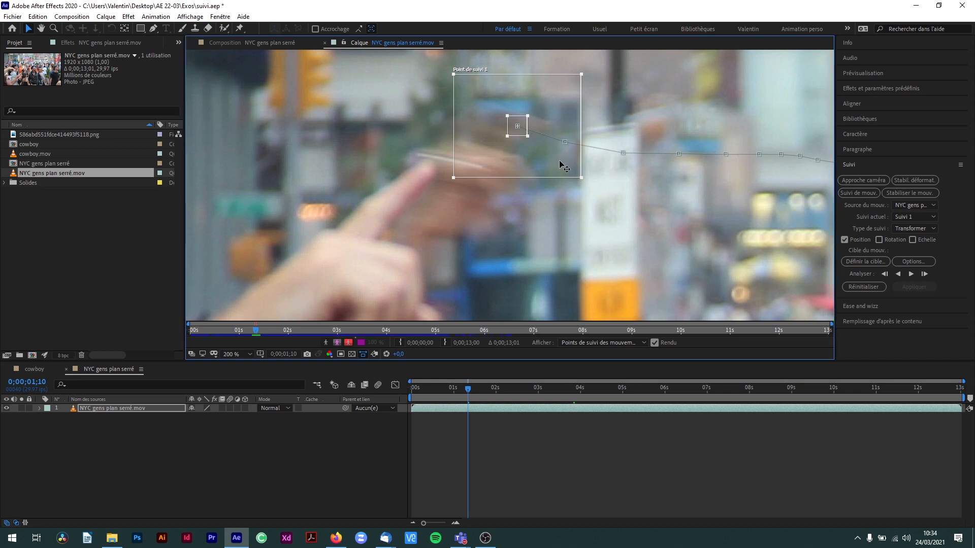
{"action": "left_click", "coordinate": [899, 274]}
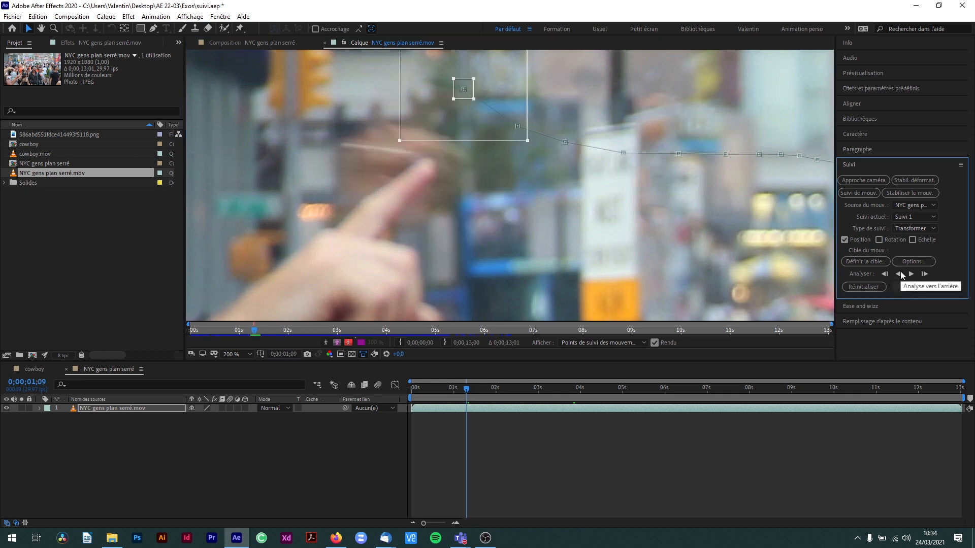
{"action": "left_click_drag", "start_coordinate": [494, 130], "coordinate": [453, 156]}
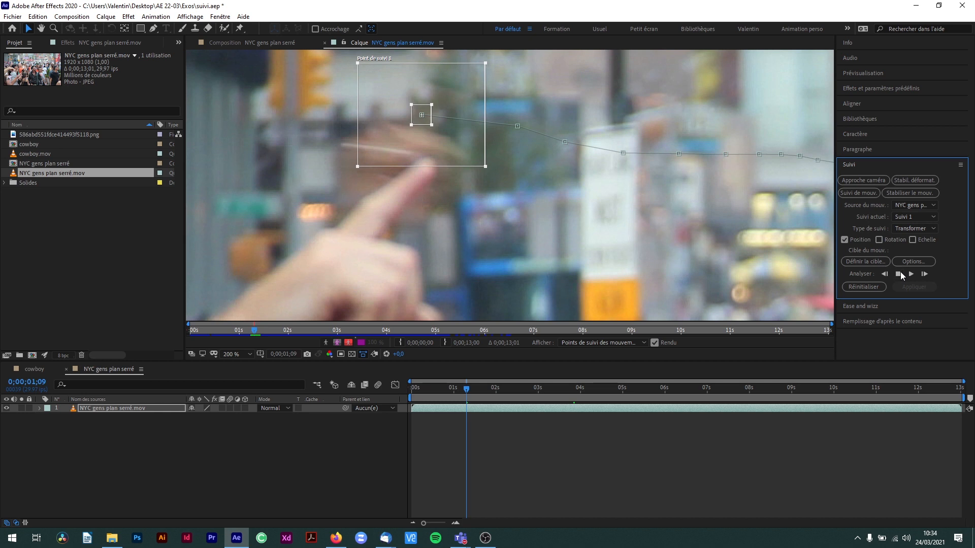
Analyze back to 0;00;01;08, reposition the track point above the blurred hand, and compare it with the previous frame
{"action": "left_click", "coordinate": [900, 272]}
{"action": "left_click_drag", "start_coordinate": [445, 202], "coordinate": [660, 281]}
{"action": "left_click_drag", "start_coordinate": [676, 224], "coordinate": [583, 211]}
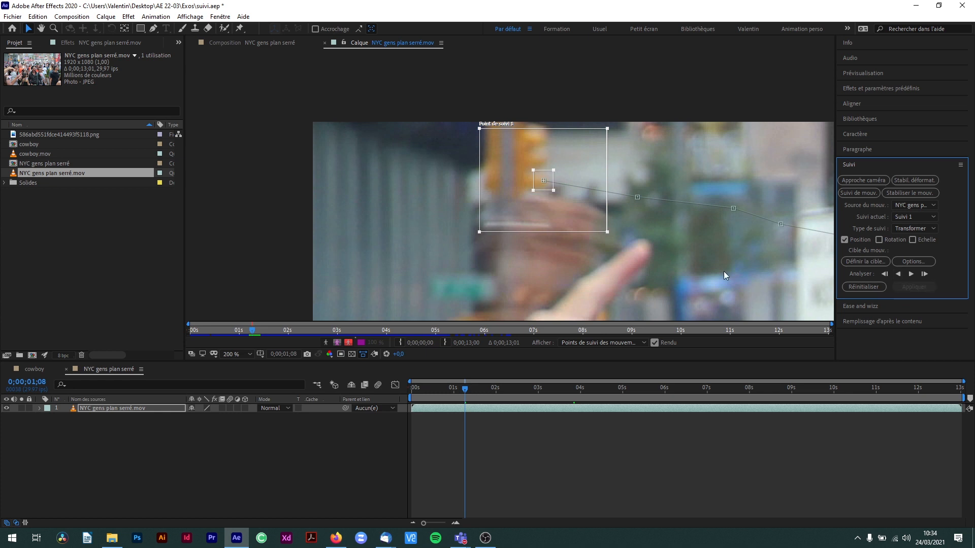
{"action": "left_click", "coordinate": [677, 256]}
{"action": "key", "text": "Page_Up"}
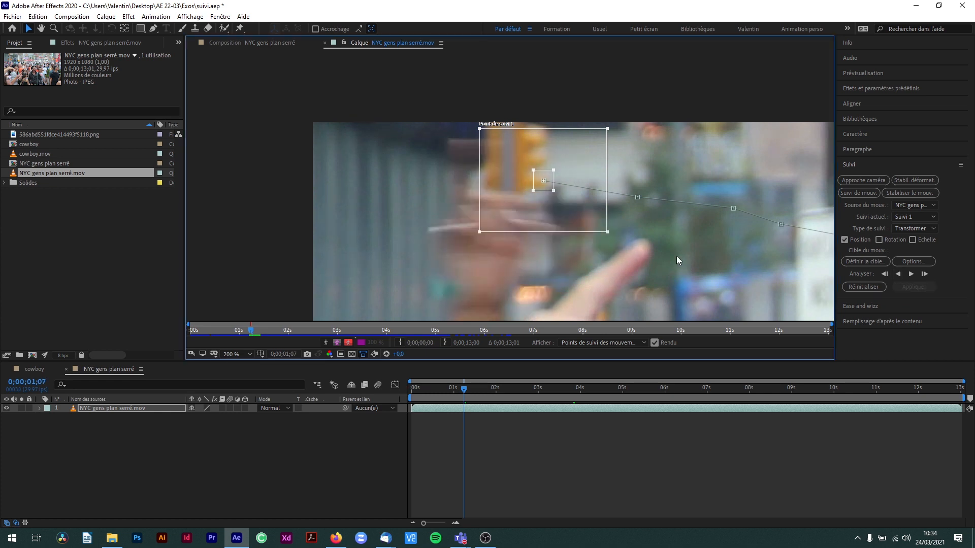
{"action": "key", "text": "Page_Down"}
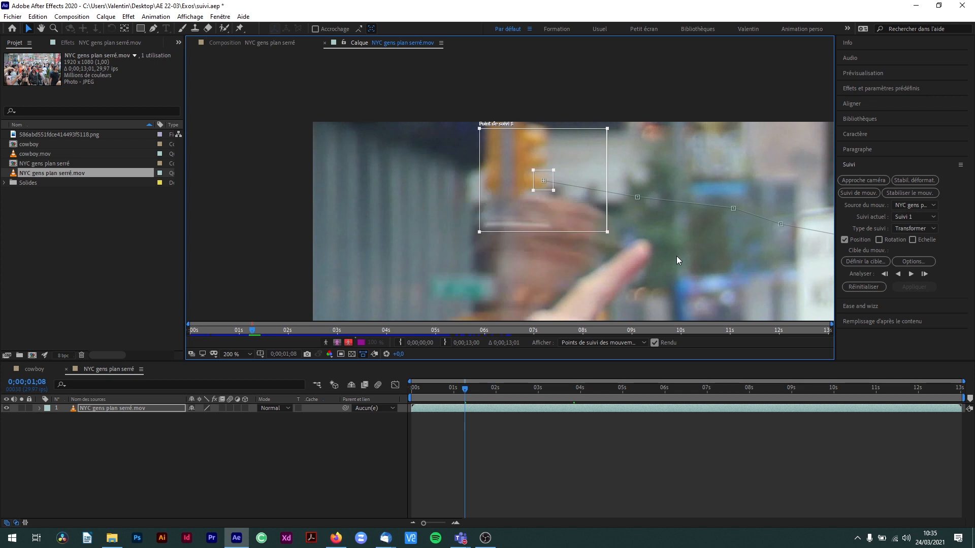
Analyze back through 0;00;01;07 to 0;00;01;06, placing the track point on the raised fingertip at each frame
{"action": "left_click", "coordinate": [898, 274]}
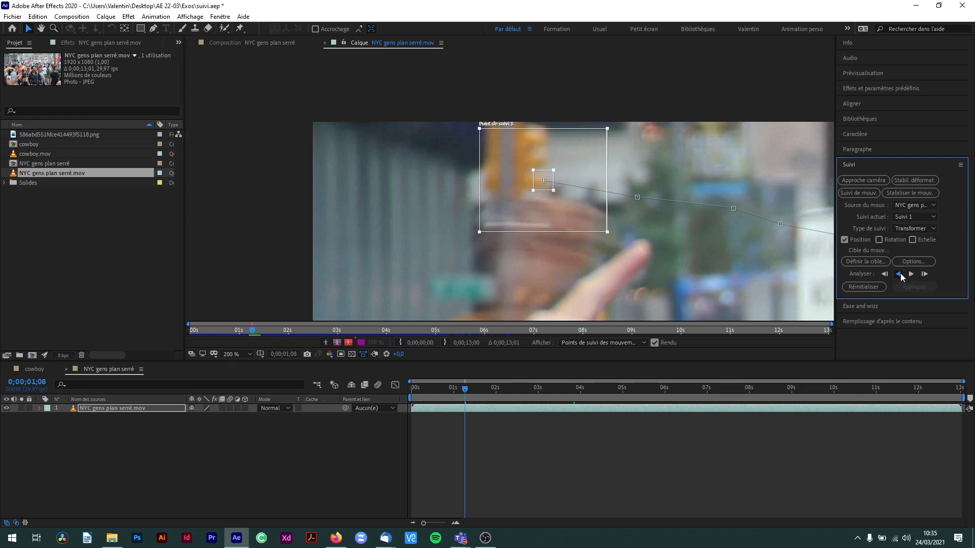
{"action": "left_click_drag", "start_coordinate": [605, 215], "coordinate": [519, 191]}
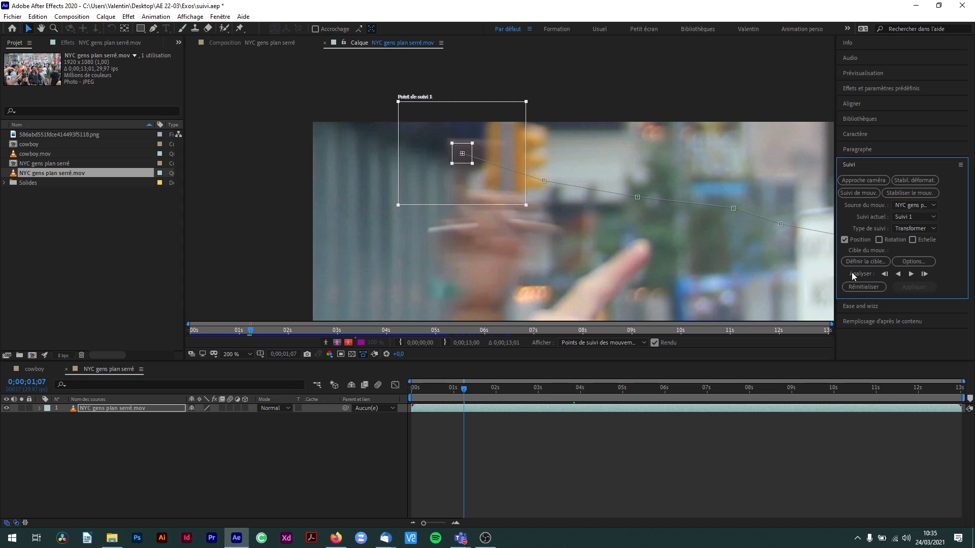
{"action": "left_click", "coordinate": [897, 274]}
{"action": "left_click_drag", "start_coordinate": [517, 155], "coordinate": [472, 174]}
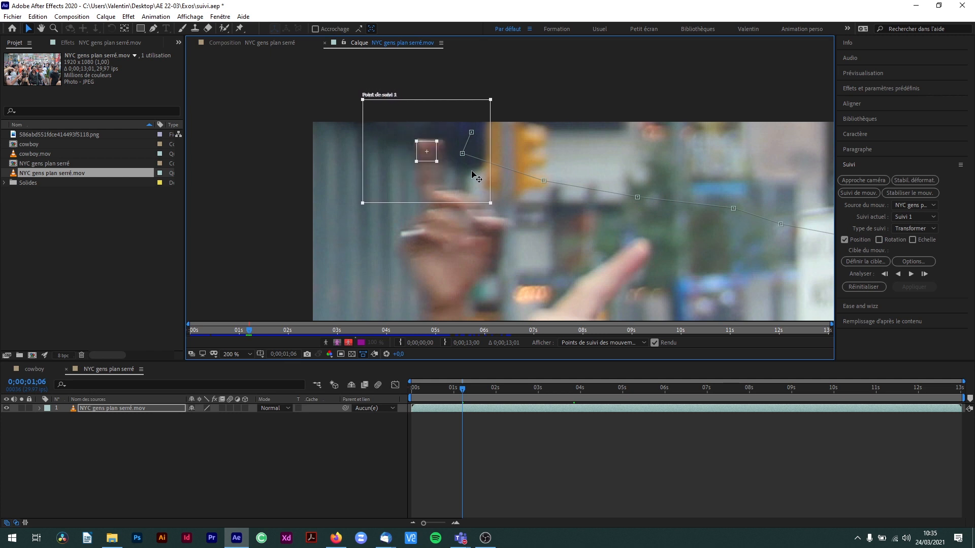
Analyze backward to 0;00;00;19, where the search region is reduced tightly around the track point and recentered on the fingertip
{"action": "left_click", "coordinate": [898, 274]}
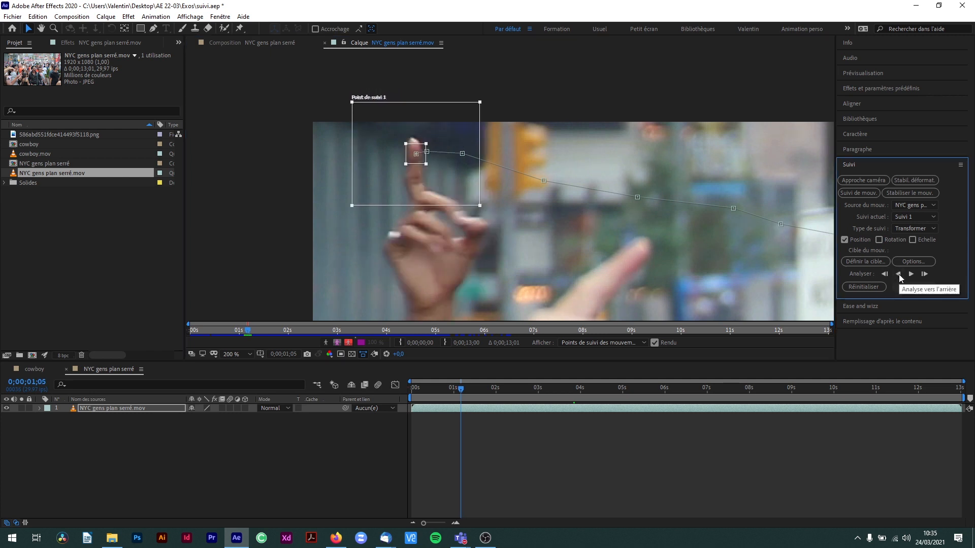
{"action": "left_click", "coordinate": [899, 274]}
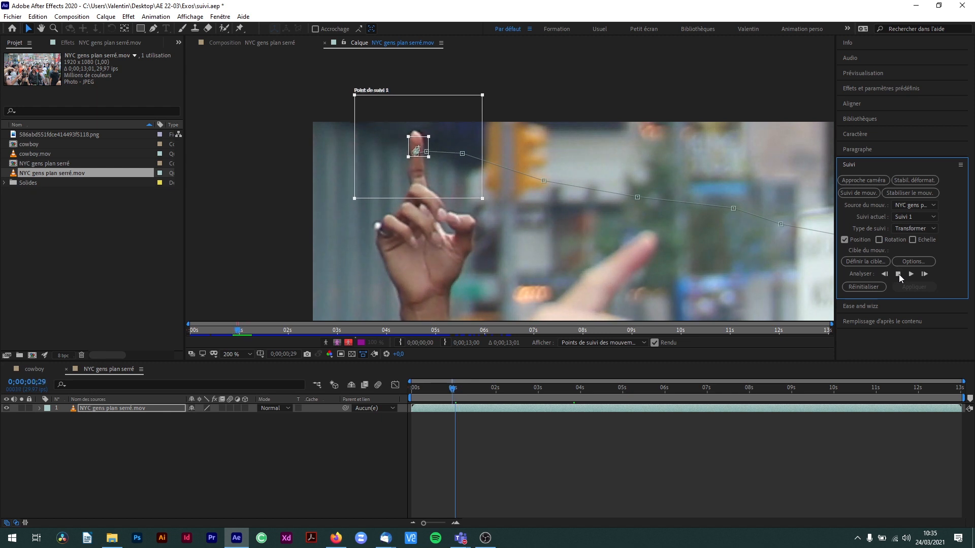
{"action": "left_click", "coordinate": [898, 274]}
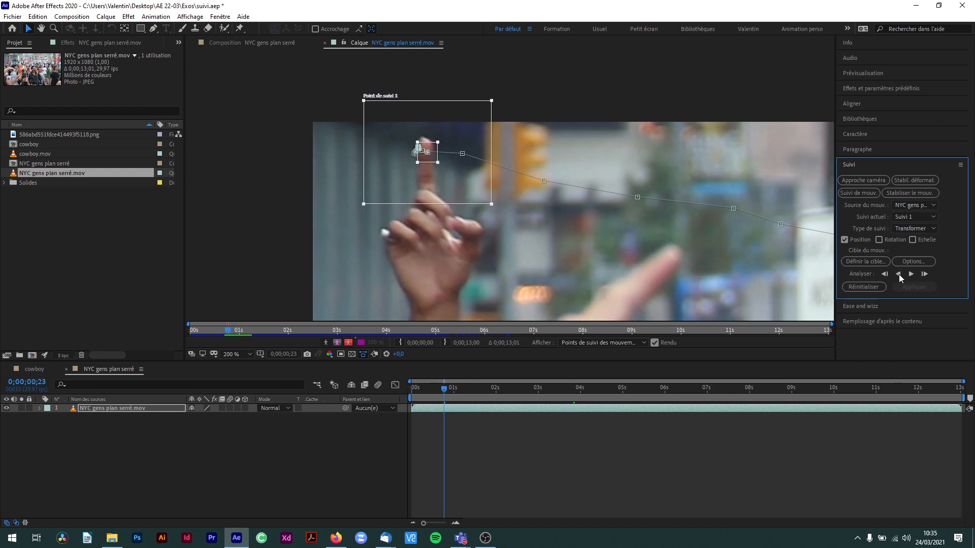
{"action": "left_click", "coordinate": [899, 275]}
{"action": "left_click", "coordinate": [899, 275]}
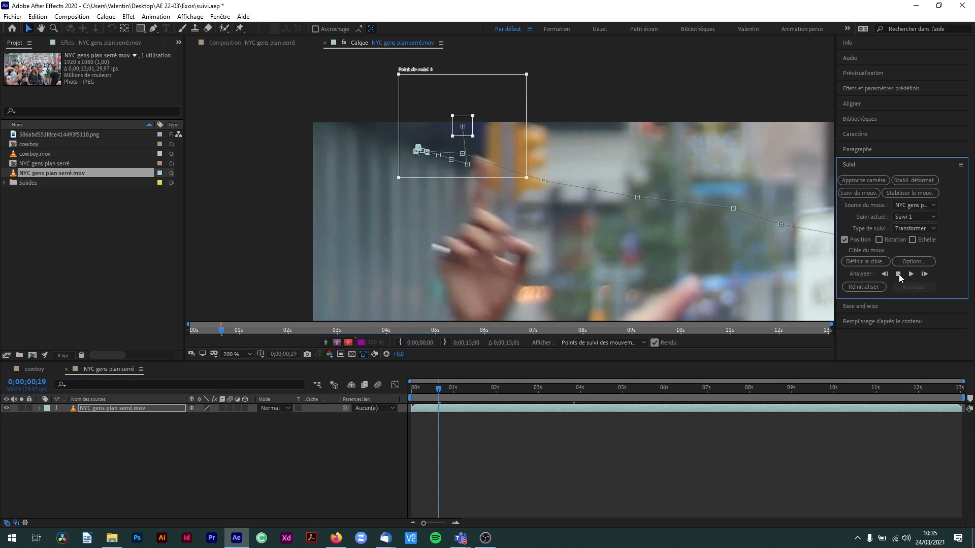
{"action": "left_click_drag", "start_coordinate": [489, 136], "coordinate": [495, 161]}
{"action": "left_click_drag", "start_coordinate": [533, 218], "coordinate": [499, 178]}
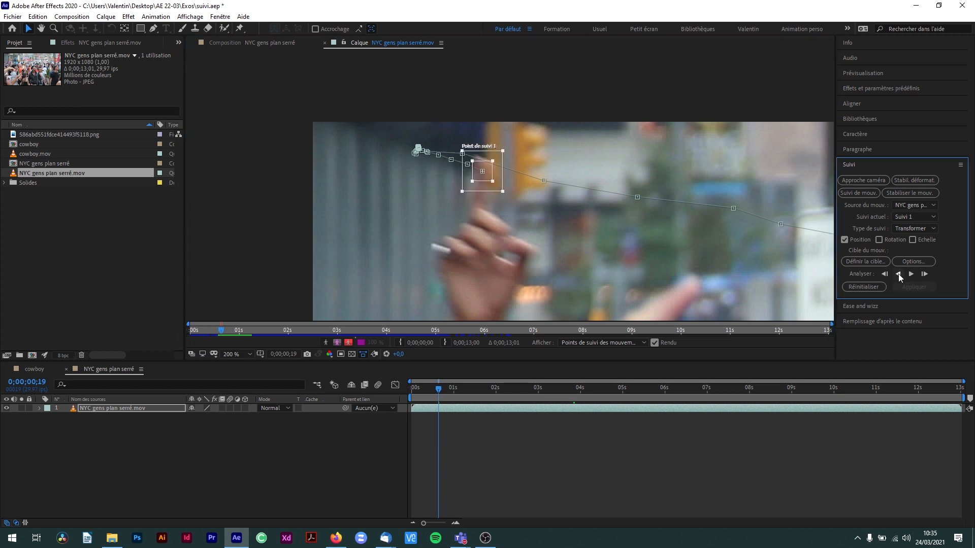
Analyze backward to 0;00;00;15 with the smaller search region, correcting the track point's position on the fingertip along the way
{"action": "left_click", "coordinate": [897, 274]}
{"action": "left_click_drag", "start_coordinate": [501, 161], "coordinate": [511, 179]}
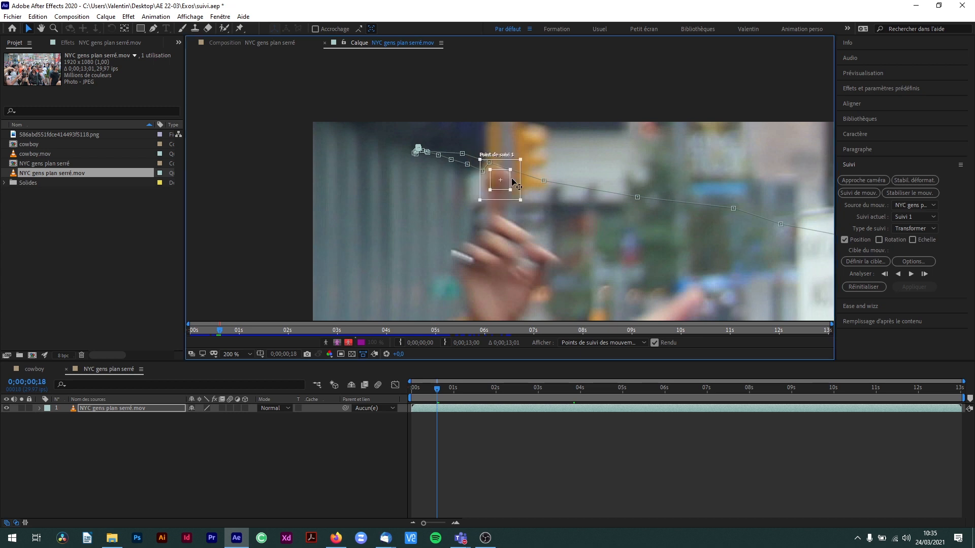
{"action": "left_click", "coordinate": [898, 274]}
{"action": "left_click_drag", "start_coordinate": [535, 203], "coordinate": [536, 203]}
{"action": "left_click", "coordinate": [897, 274]}
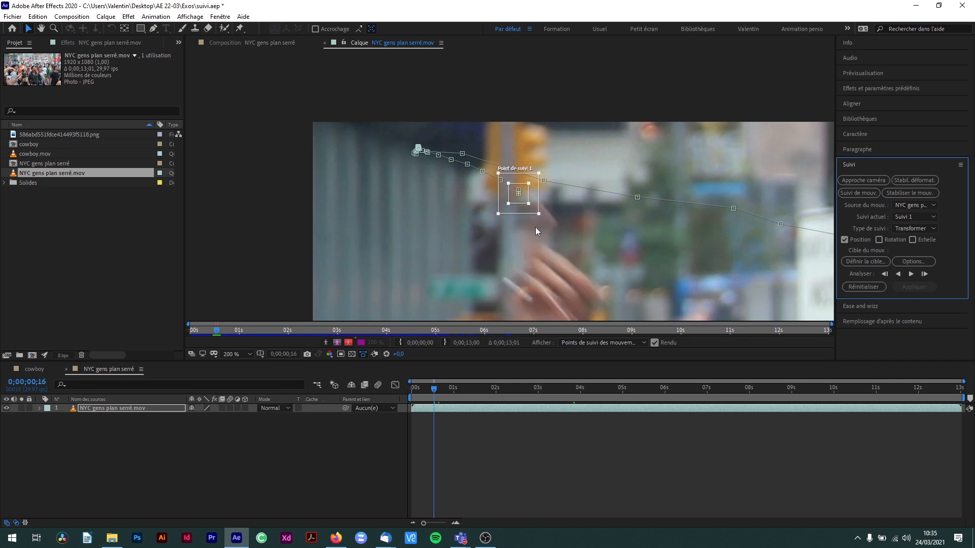
{"action": "left_click_drag", "start_coordinate": [531, 198], "coordinate": [552, 207]}
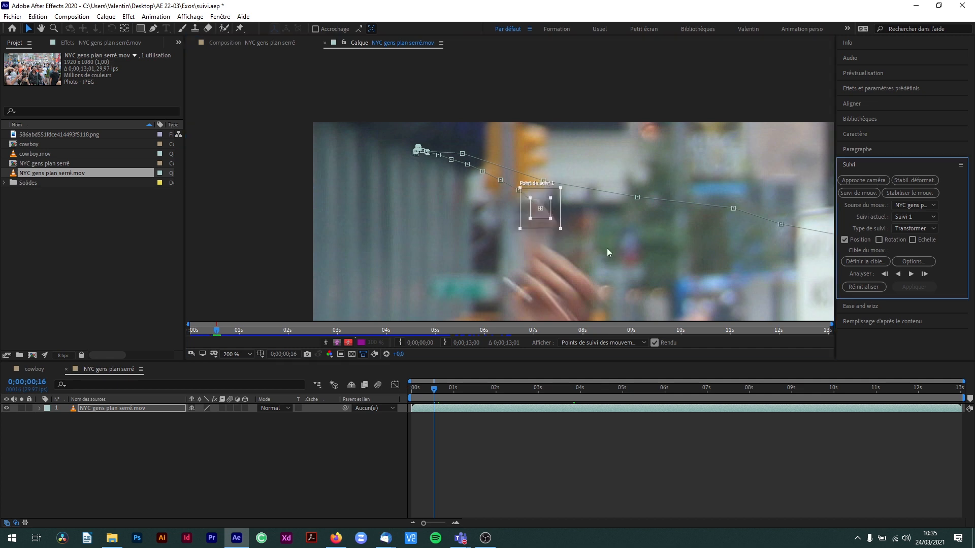
{"action": "left_click", "coordinate": [898, 274]}
{"action": "mouse_move", "coordinate": [554, 207]}
{"action": "left_mouse_down"}
{"action": "mouse_move", "coordinate": [585, 239]}
{"action": "mouse_move", "coordinate": [583, 178]}
{"action": "mouse_move", "coordinate": [547, 203]}
{"action": "left_mouse_up"}
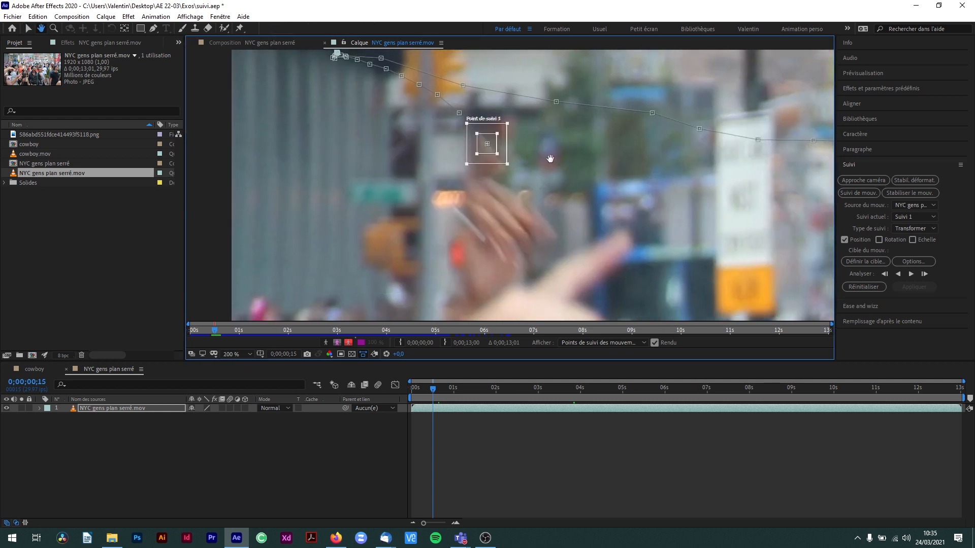
Analyze backward from 0;00;00;15 to 0;00;00;12, moving the track point onto the lowering fingertip at each stop
{"action": "left_click", "coordinate": [898, 274]}
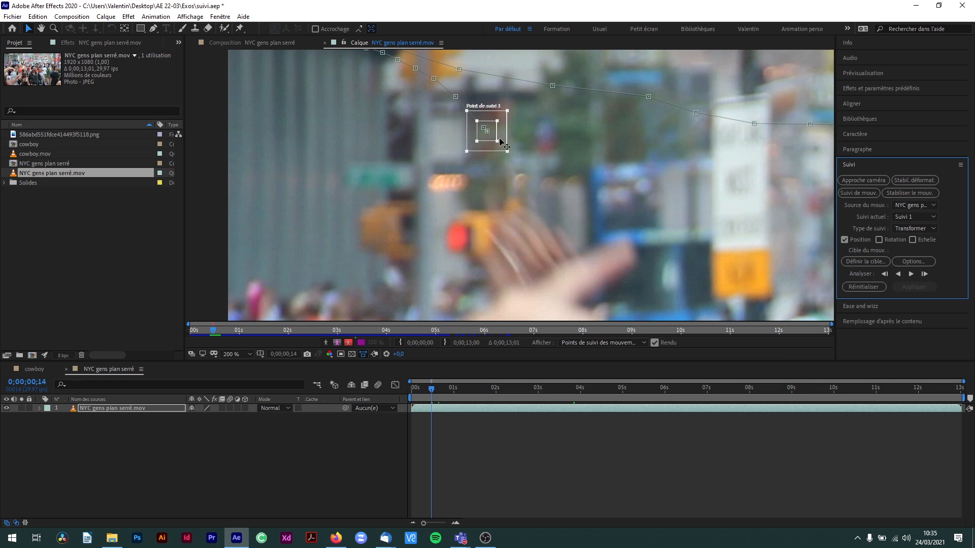
{"action": "left_click_drag", "start_coordinate": [500, 141], "coordinate": [543, 196]}
{"action": "left_click", "coordinate": [898, 275]}
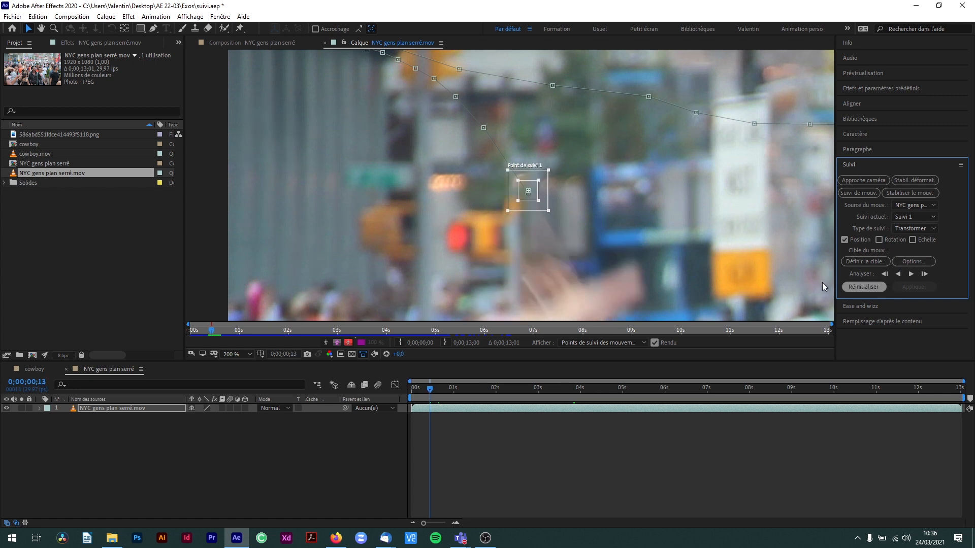
{"action": "scroll", "coordinate": [672, 168], "scroll_direction": "down", "scroll_amount": 2}
{"action": "left_click_drag", "start_coordinate": [541, 72], "coordinate": [597, 176]}
{"action": "left_click", "coordinate": [898, 274]}
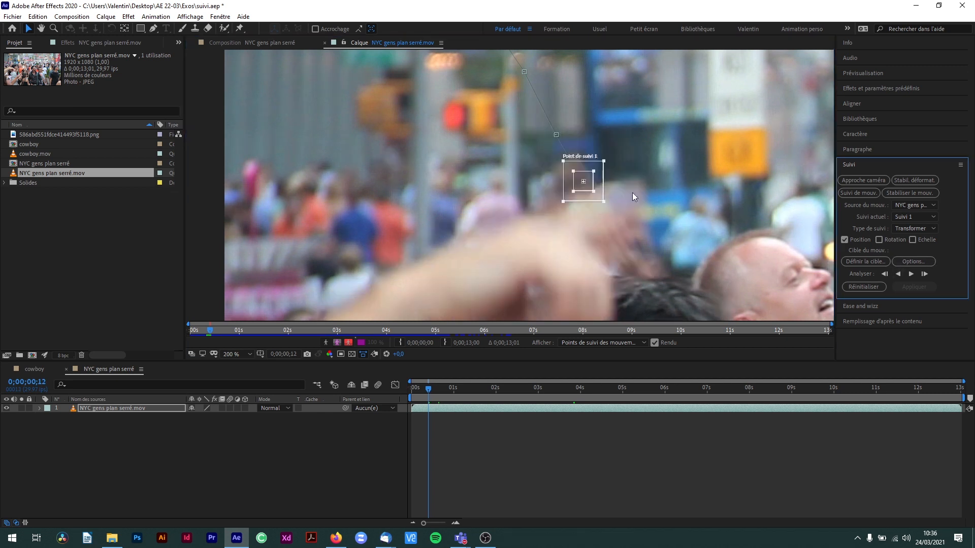
Analyze backward to 0;00;00;10, repositioning the track point on the blurred fingertip at 0;00;00;11 and 0;00;00;10
{"action": "left_click", "coordinate": [898, 276]}
{"action": "key", "text": "space"}
{"action": "left_click_drag", "start_coordinate": [663, 244], "coordinate": [638, 129]}
{"action": "left_click_drag", "start_coordinate": [572, 84], "coordinate": [645, 192]}
{"action": "left_click", "coordinate": [898, 274]}
{"action": "key", "text": "space"}
{"action": "left_click_drag", "start_coordinate": [704, 257], "coordinate": [679, 165]}
{"action": "left_click_drag", "start_coordinate": [625, 85], "coordinate": [666, 158]}
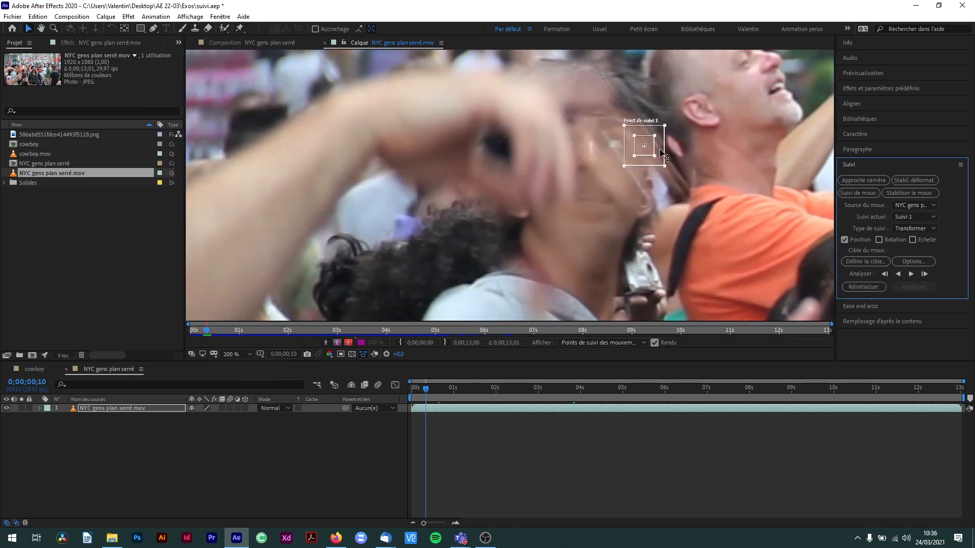
Analyze back to 0;00;00;09 and place the track point on the blurred fingertip over the orange shirt
{"action": "left_click", "coordinate": [898, 273]}
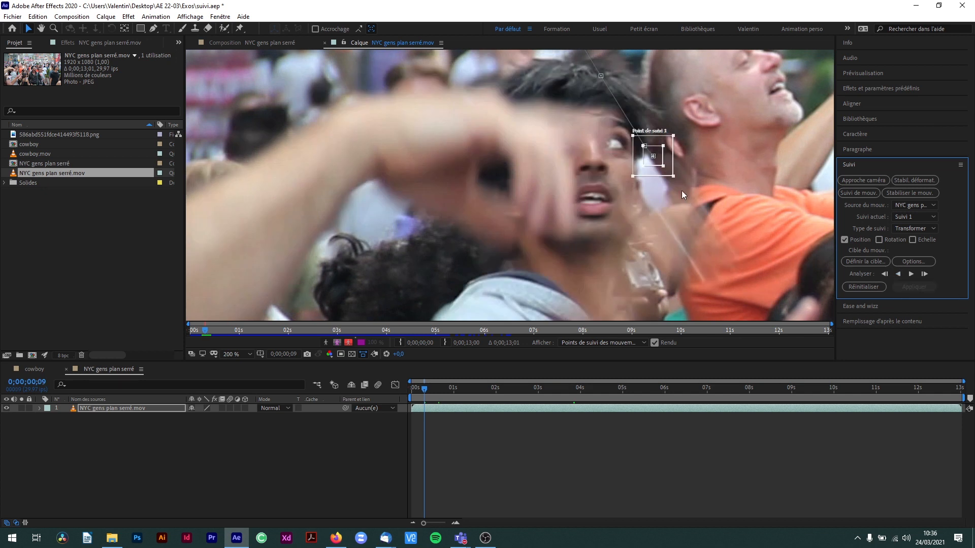
{"action": "left_click_drag", "start_coordinate": [667, 157], "coordinate": [706, 224]}
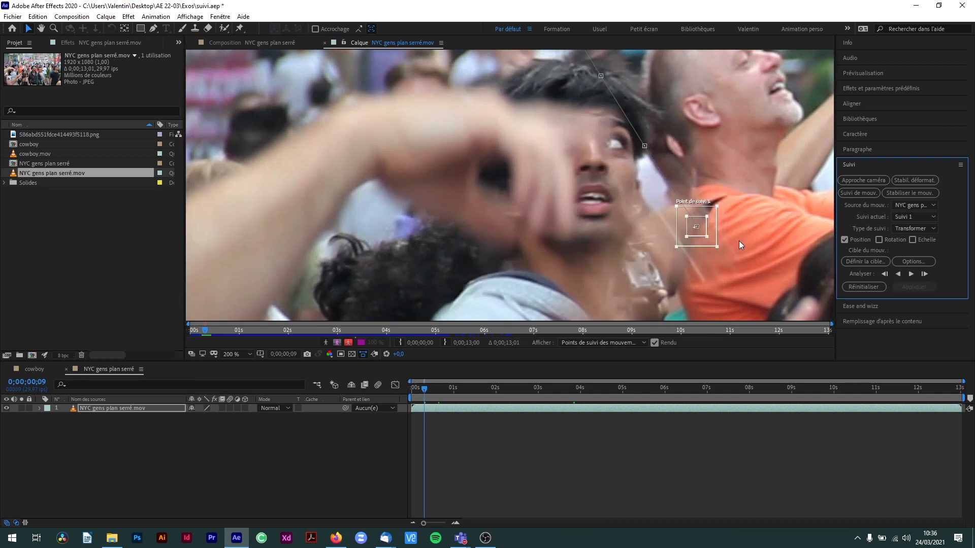
{"action": "left_click_drag", "start_coordinate": [768, 252], "coordinate": [694, 166]}
{"action": "key", "text": "v"}
{"action": "left_click", "coordinate": [639, 154]}
{"action": "left_click_drag", "start_coordinate": [634, 147], "coordinate": [640, 146]}
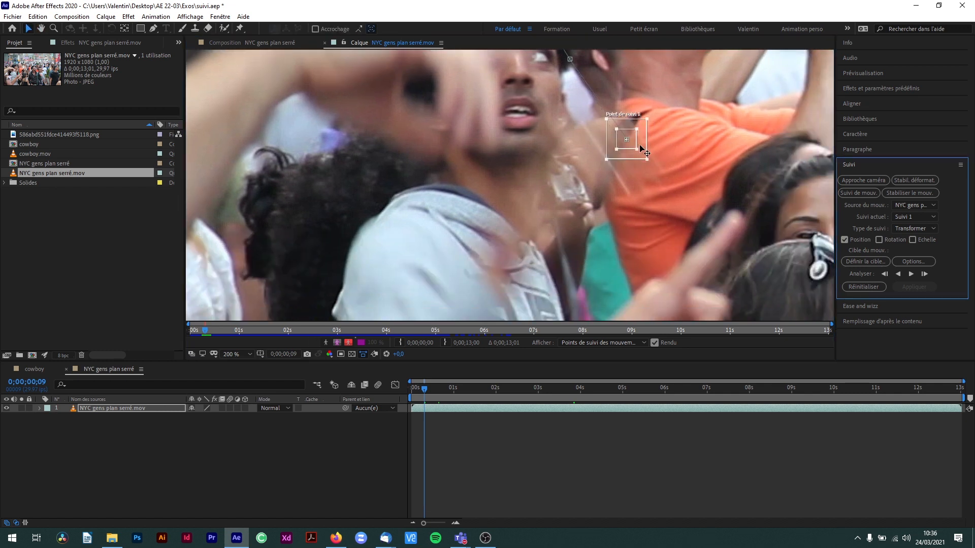
Analyze back through 0;00;00;08 to 0;00;00;07, lowering the track point along the fingertip's path at each frame
{"action": "left_click", "coordinate": [898, 273]}
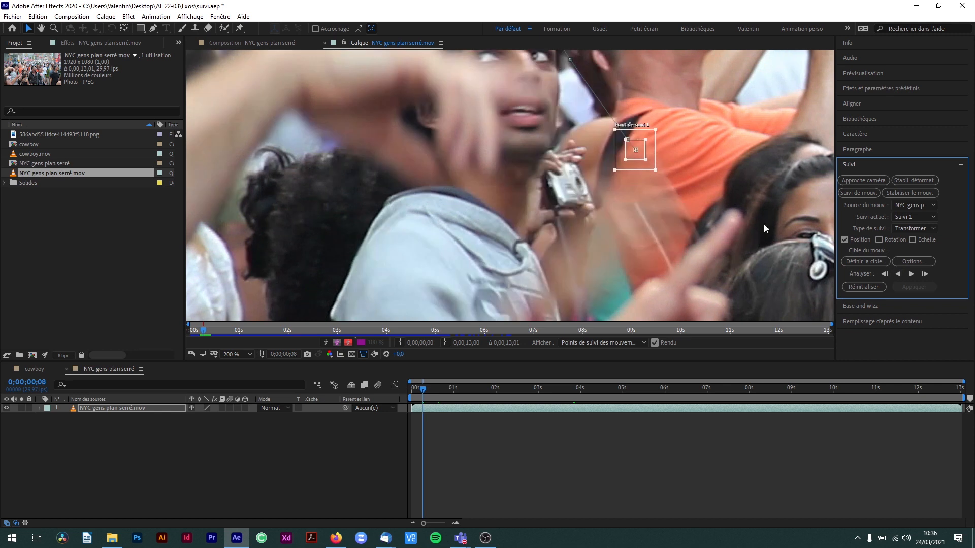
{"action": "left_click_drag", "start_coordinate": [655, 161], "coordinate": [681, 201]}
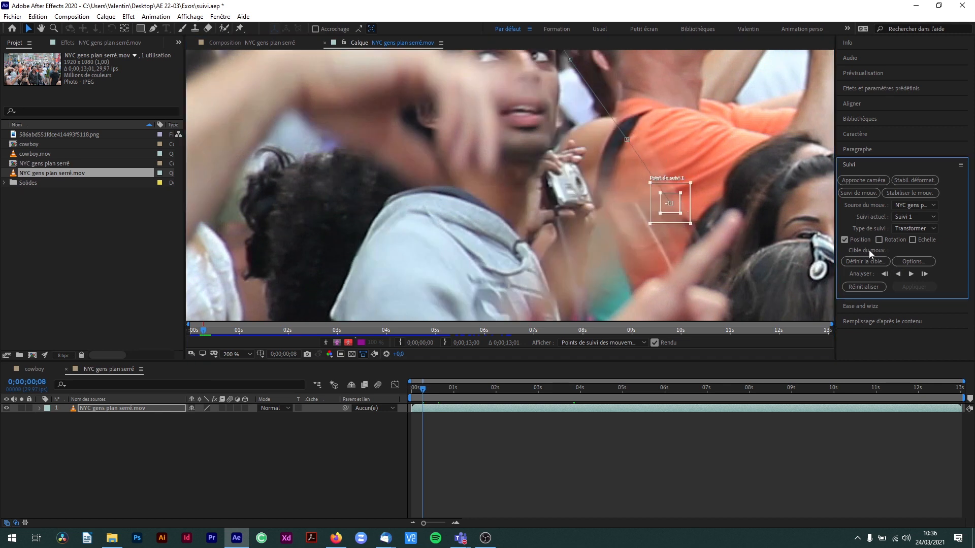
{"action": "left_click", "coordinate": [899, 275]}
{"action": "left_click_drag", "start_coordinate": [619, 260], "coordinate": [593, 145]}
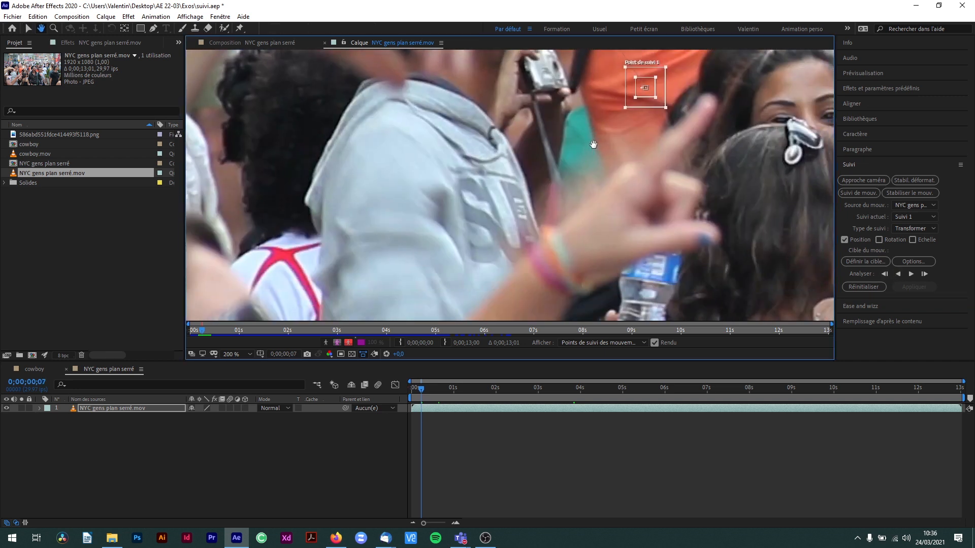
{"action": "key", "text": "v"}
{"action": "left_click_drag", "start_coordinate": [656, 99], "coordinate": [679, 149]}
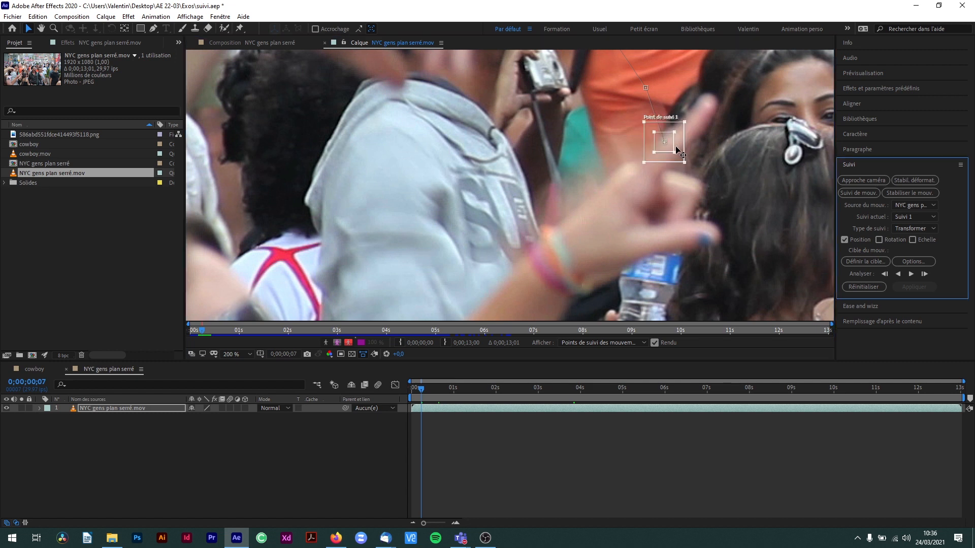
Analyze back to 0;00;00;06, lower the track point next to the foreground hand, and undo a further backward analysis
{"action": "left_click", "coordinate": [899, 274]}
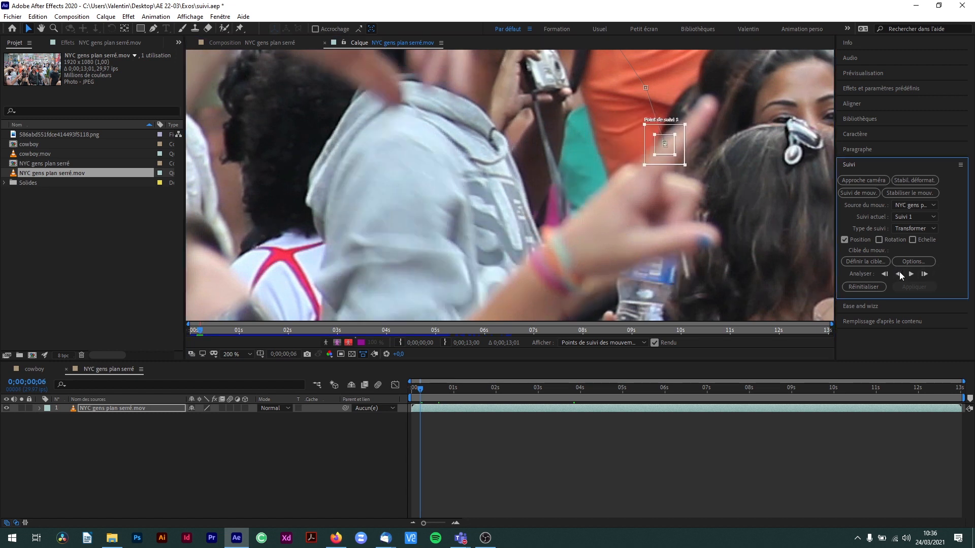
{"action": "left_click_drag", "start_coordinate": [685, 152], "coordinate": [694, 223]}
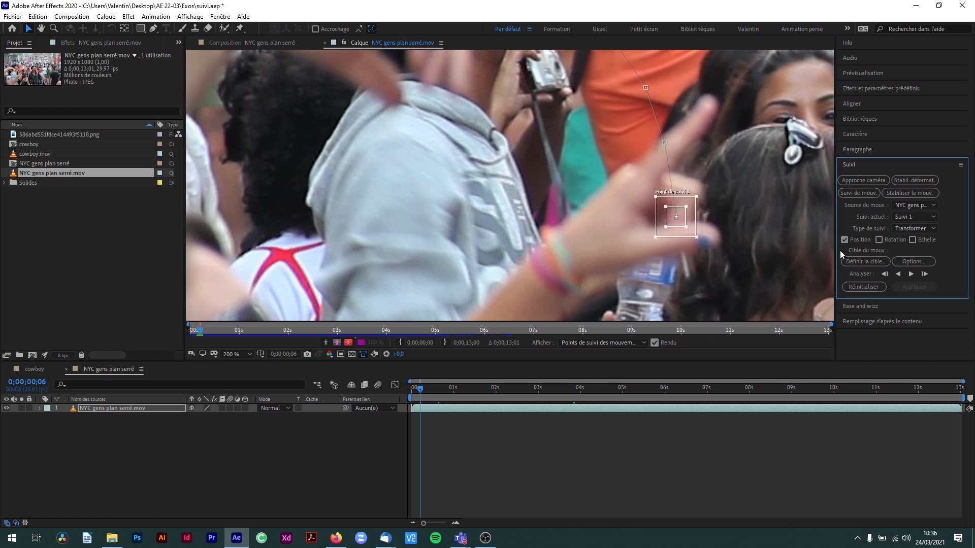
{"action": "left_click", "coordinate": [898, 274]}
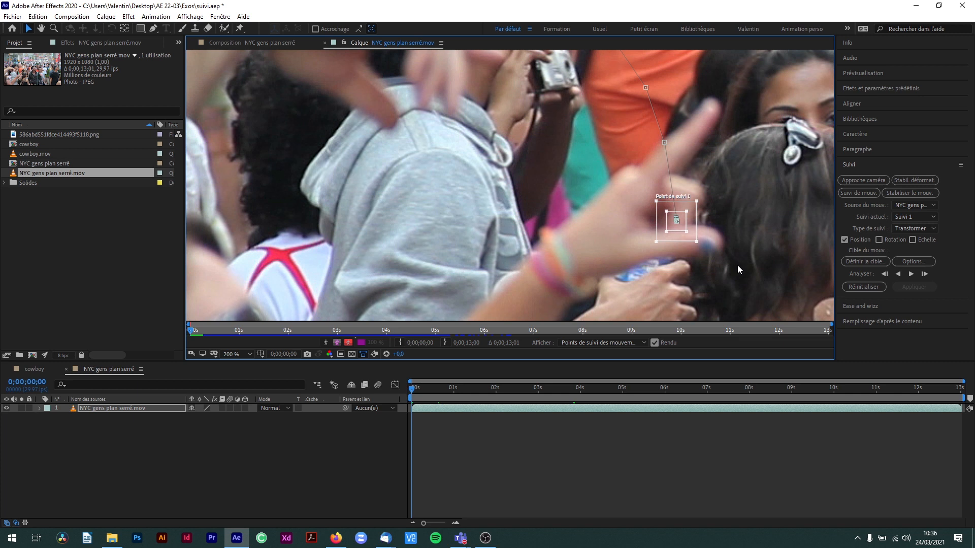
{"action": "key", "text": "ctrl+z"}
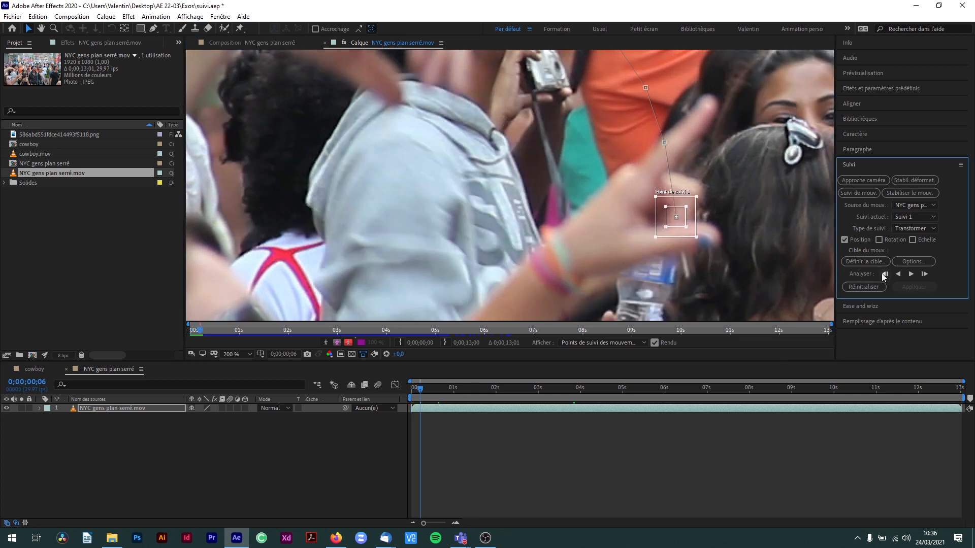
Analyze back one frame to 0;00;00;05, then on to 0;00;00;00, correcting the track point at 0;00;00;05, 0;00;00;04 and 0;00;00;03
{"action": "left_click", "coordinate": [885, 274]}
{"action": "left_click_drag", "start_coordinate": [700, 227], "coordinate": [707, 267]}
{"action": "left_click", "coordinate": [898, 274]}
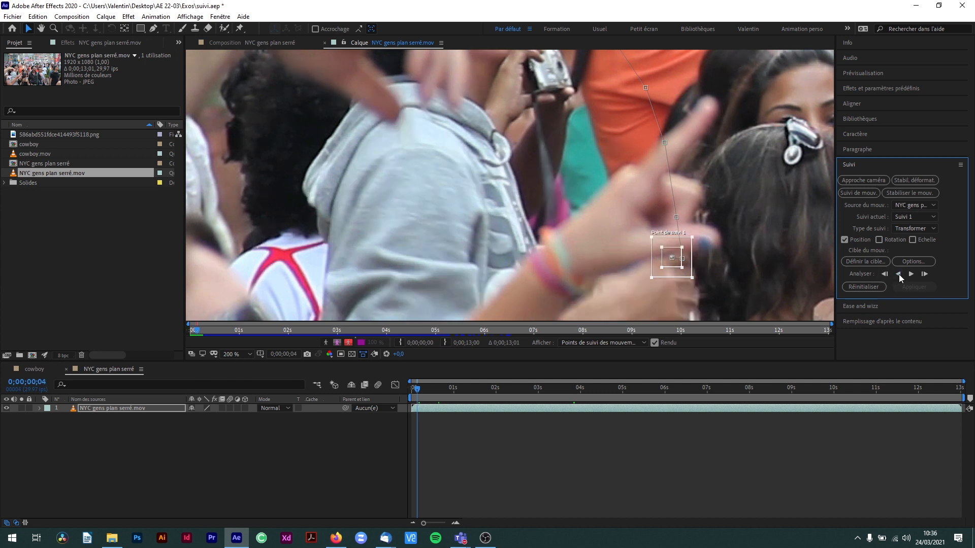
{"action": "left_click_drag", "start_coordinate": [689, 248], "coordinate": [696, 260]}
{"action": "left_click", "coordinate": [898, 274]}
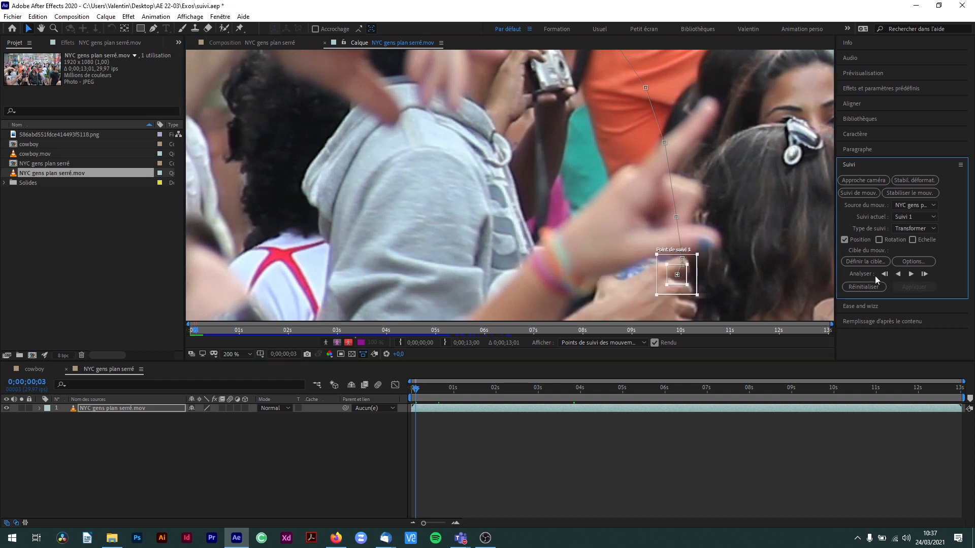
{"action": "left_click_drag", "start_coordinate": [696, 279], "coordinate": [701, 276]}
{"action": "left_click", "coordinate": [897, 274]}
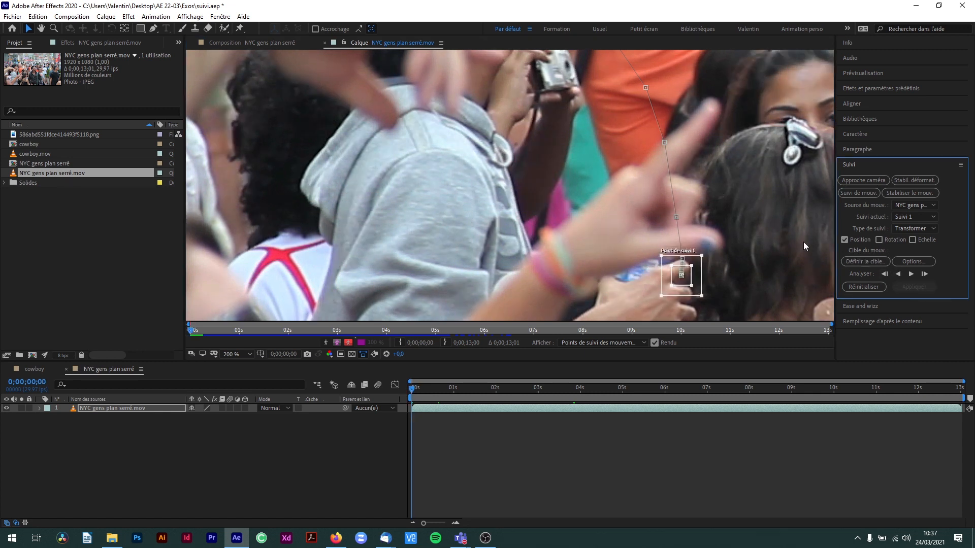
Check the track point against the hand at 0;00;04;00 and return the playhead to 0;00;03;25
{"action": "scroll", "coordinate": [750, 233], "scroll_direction": "down", "scroll_amount": 3}
{"action": "scroll", "coordinate": [747, 237], "scroll_direction": "down", "scroll_amount": 1}
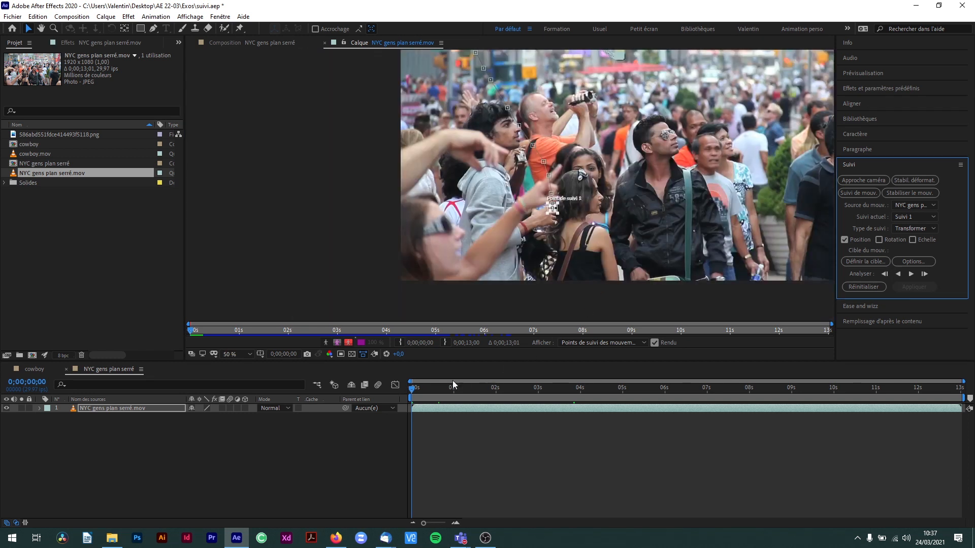
{"action": "left_click_drag", "start_coordinate": [414, 393], "coordinate": [581, 407]}
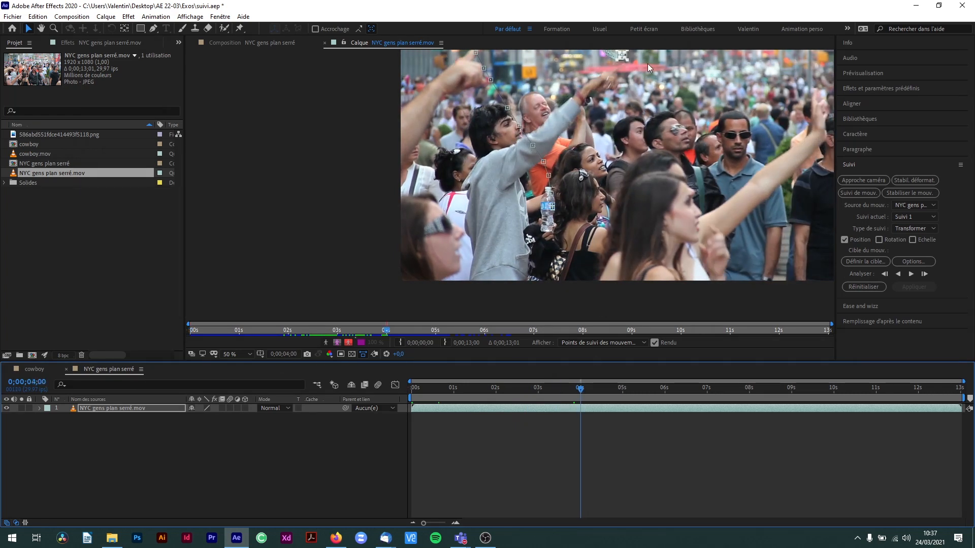
{"action": "scroll", "coordinate": [647, 63], "scroll_direction": "up", "scroll_amount": 2}
{"action": "scroll", "coordinate": [529, 246], "scroll_direction": "up", "scroll_amount": 1}
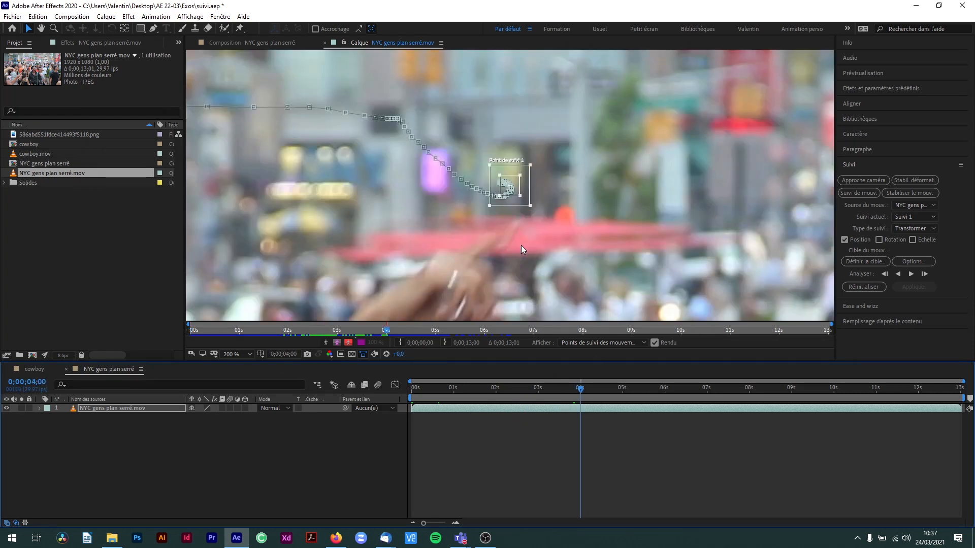
{"action": "left_click", "coordinate": [581, 395]}
{"action": "left_click_drag", "start_coordinate": [577, 394], "coordinate": [573, 395]}
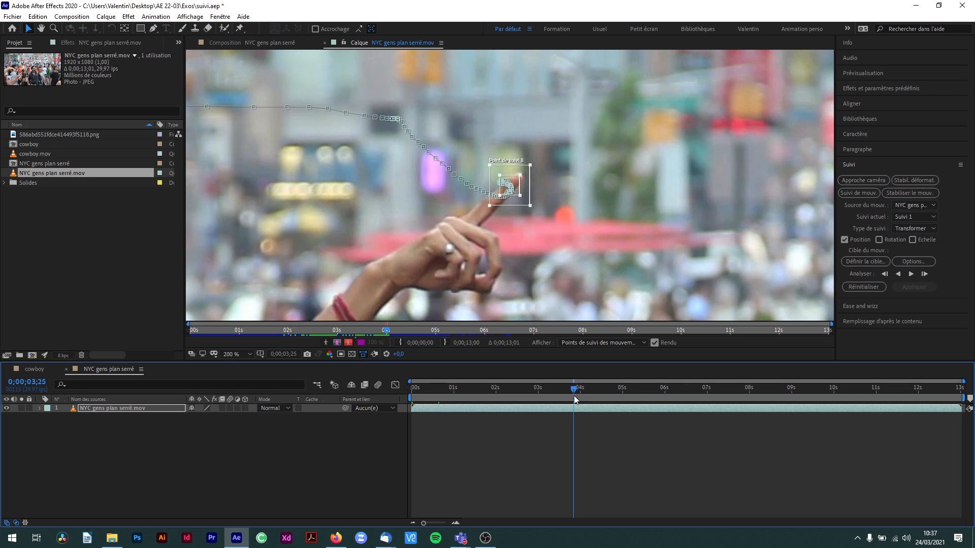
Analyze forward from 0;00;03;25 to 0;00;04;00, moving the track point back onto the fingertip at the last frames
{"action": "left_click", "coordinate": [910, 275]}
{"action": "left_click", "coordinate": [910, 274]}
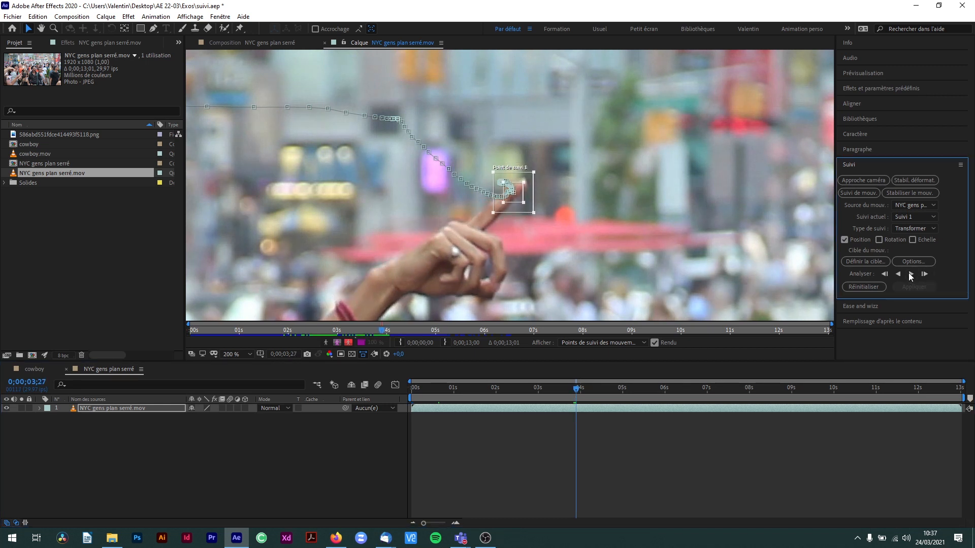
{"action": "left_click", "coordinate": [910, 275]}
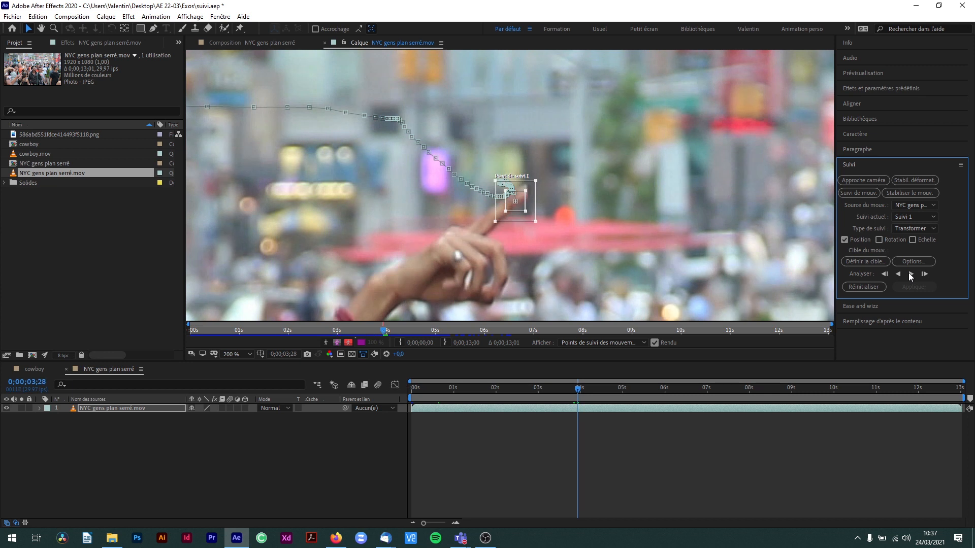
{"action": "left_click_drag", "start_coordinate": [525, 196], "coordinate": [535, 213]}
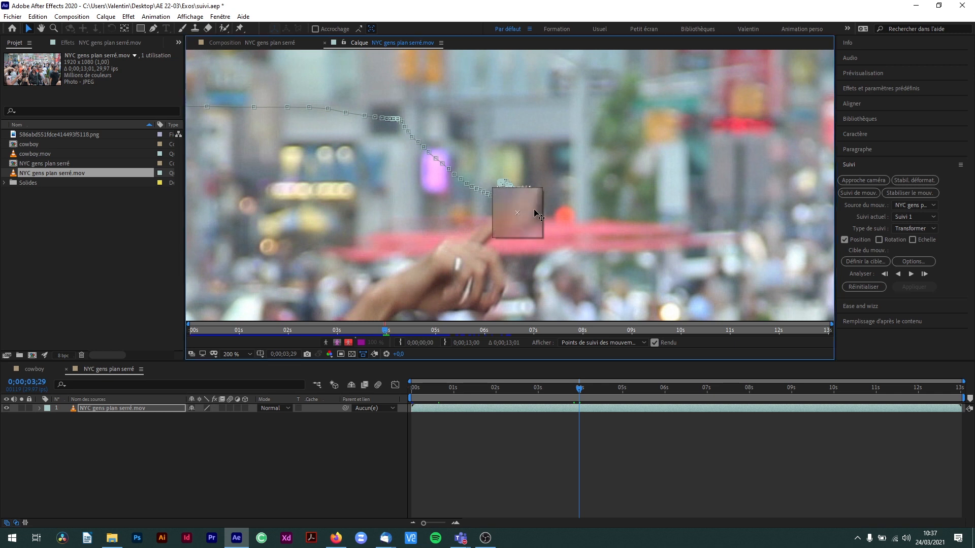
{"action": "left_click", "coordinate": [911, 274]}
{"action": "left_click_drag", "start_coordinate": [527, 208], "coordinate": [528, 232]}
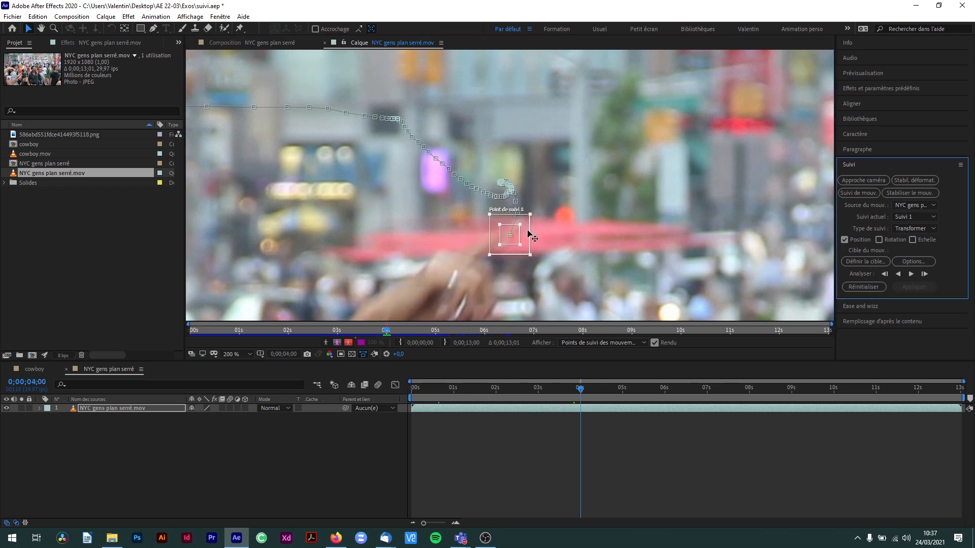
Analyze forward to 0;00;04;02, repositioning the track point on the lowering fingertip at 0;00;04;01 and 0;00;04;02
{"action": "left_click", "coordinate": [911, 275]}
{"action": "left_click_drag", "start_coordinate": [488, 274], "coordinate": [589, 191]}
{"action": "left_click_drag", "start_coordinate": [637, 164], "coordinate": [606, 187]}
{"action": "left_click_drag", "start_coordinate": [662, 247], "coordinate": [651, 176]}
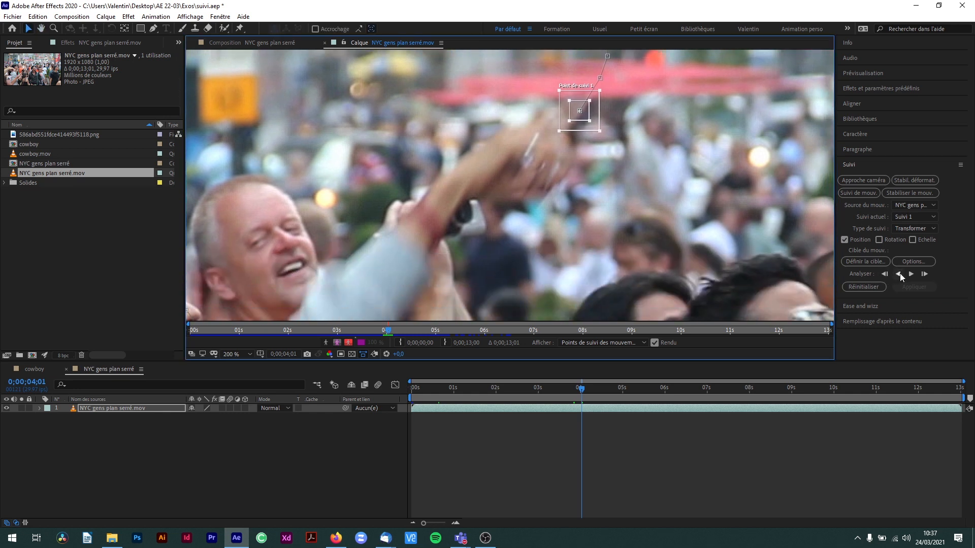
{"action": "left_click", "coordinate": [910, 274]}
{"action": "left_click_drag", "start_coordinate": [589, 103], "coordinate": [553, 161]}
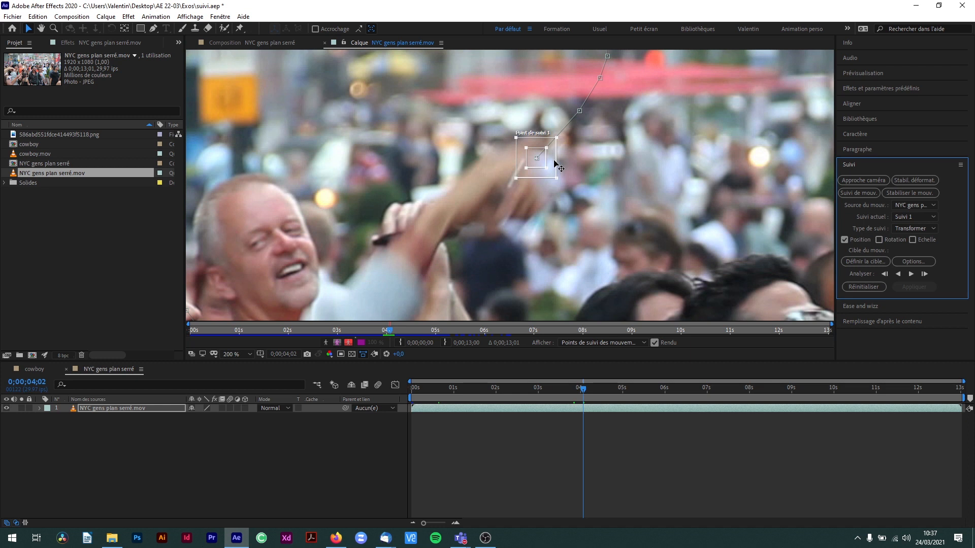
Analyze forward through 0;00;04;03 to 0;00;04;04, placing the track point on the blurred fingertip at each frame
{"action": "left_click", "coordinate": [912, 275]}
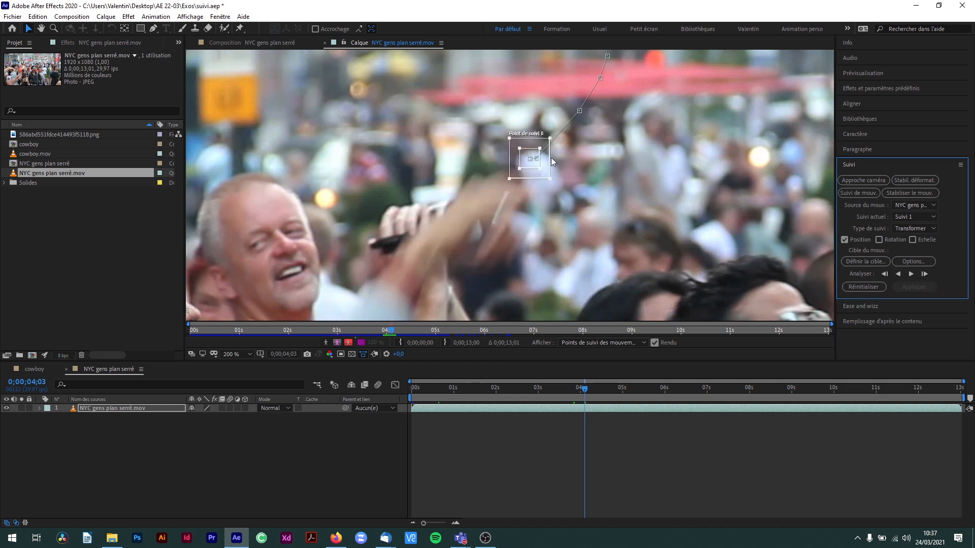
{"action": "left_click_drag", "start_coordinate": [551, 157], "coordinate": [540, 183]}
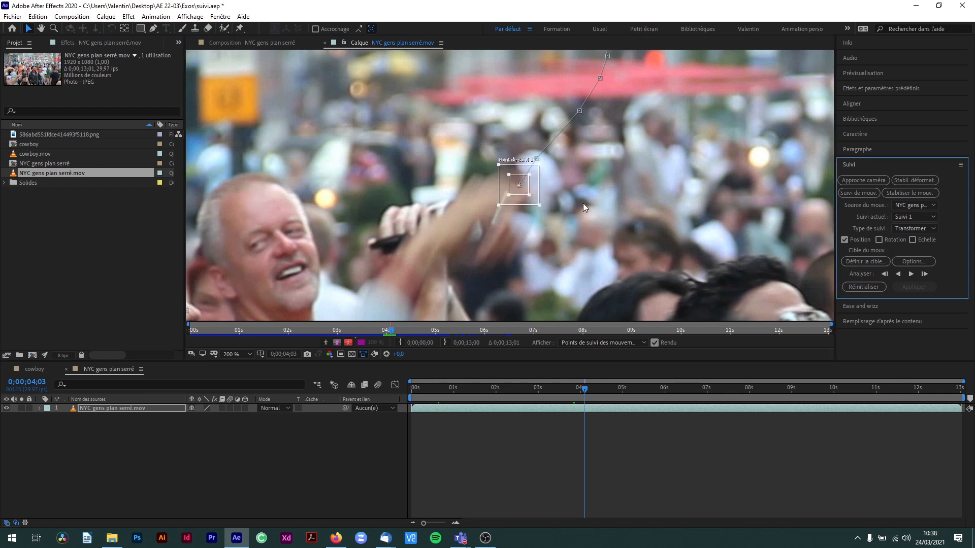
{"action": "left_click", "coordinate": [913, 274]}
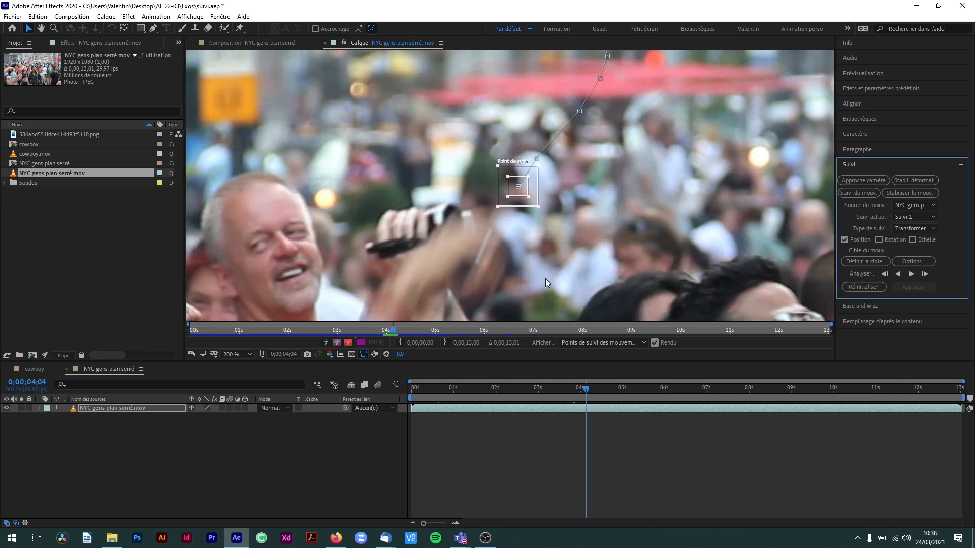
{"action": "key", "text": "v"}
{"action": "left_click_drag", "start_coordinate": [680, 101], "coordinate": [644, 145]}
{"action": "key", "text": "space"}
{"action": "left_click_drag", "start_coordinate": [678, 217], "coordinate": [600, 178]}
Analyze forward to 0;00;04;06, lowering the track point onto the blurred hand at 0;00;04;05 and 0;00;04;06
{"action": "left_click", "coordinate": [910, 274]}
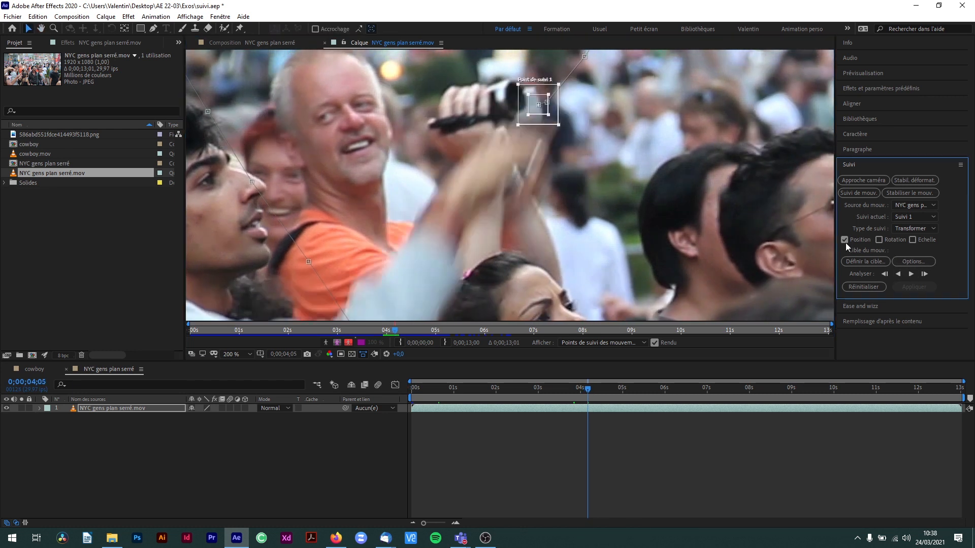
{"action": "left_click_drag", "start_coordinate": [569, 109], "coordinate": [530, 138]}
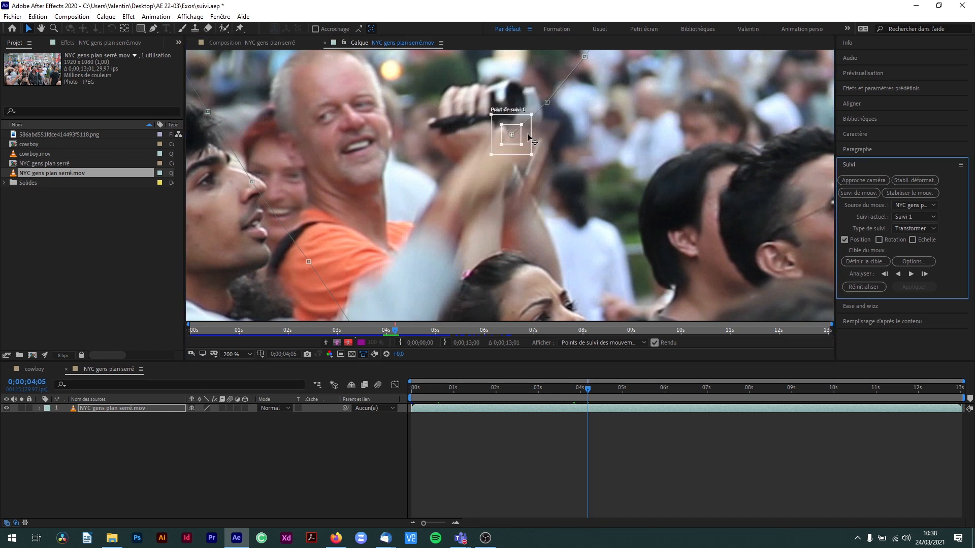
{"action": "left_click", "coordinate": [911, 275]}
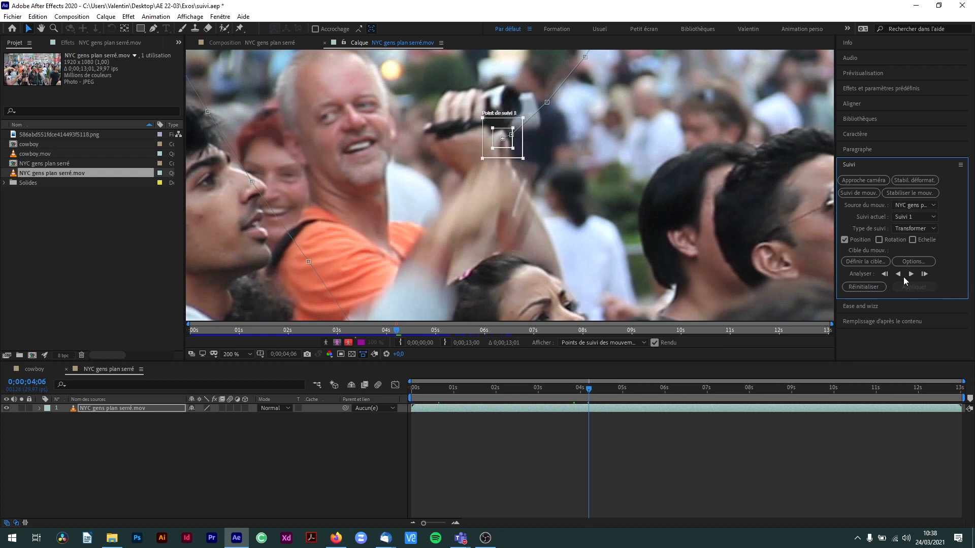
{"action": "left_click_drag", "start_coordinate": [522, 142], "coordinate": [504, 174]}
Check the tracking options and analyze one frame forward to 0;00;04;07, placing the track point on the blurred hand
{"action": "left_click", "coordinate": [919, 264]}
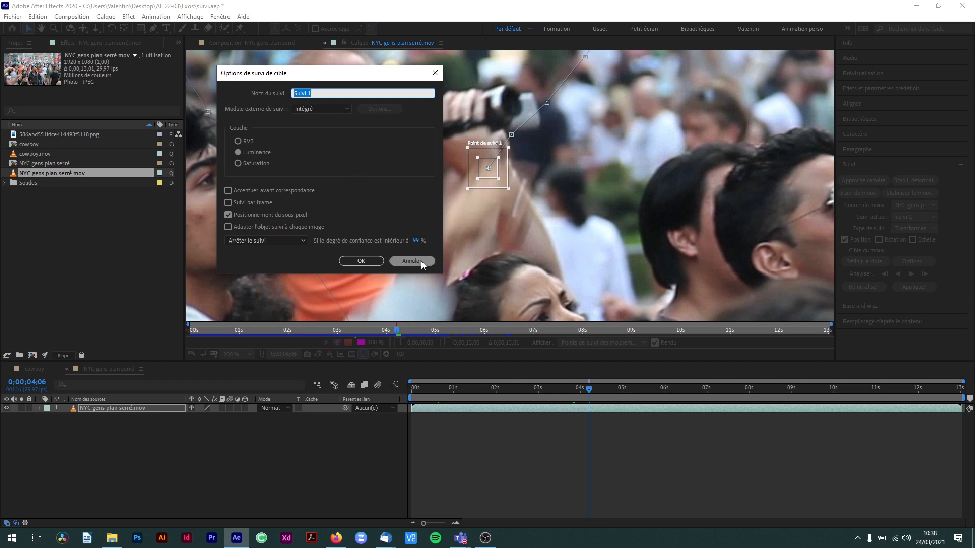
{"action": "left_click", "coordinate": [372, 261]}
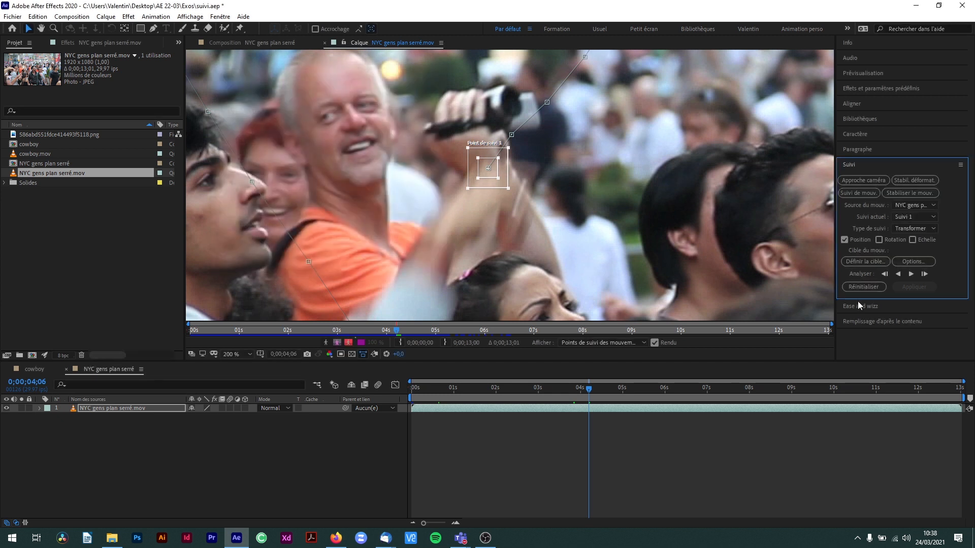
{"action": "left_click", "coordinate": [924, 274]}
{"action": "left_click_drag", "start_coordinate": [494, 190], "coordinate": [491, 198]}
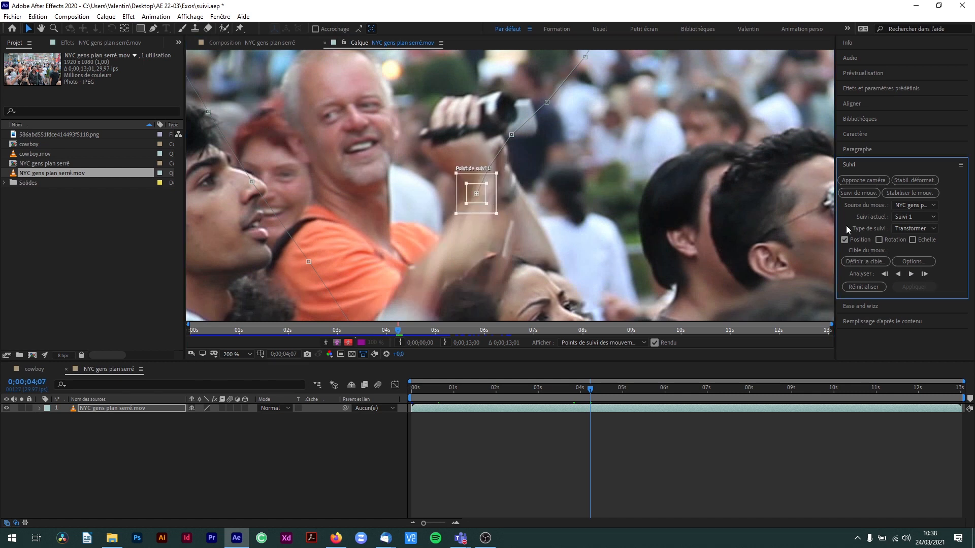
{"action": "left_click", "coordinate": [914, 275]}
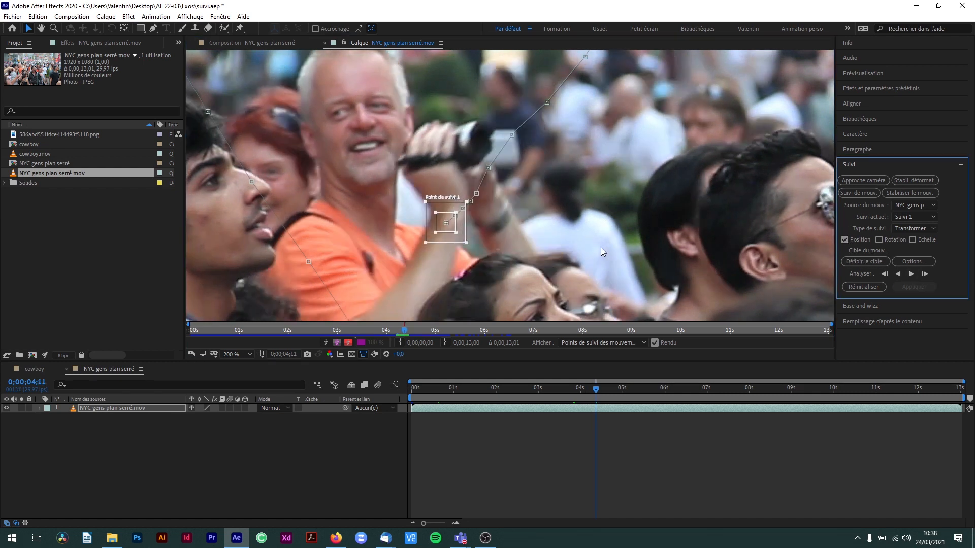
{"action": "left_click_drag", "start_coordinate": [517, 254], "coordinate": [556, 166]}
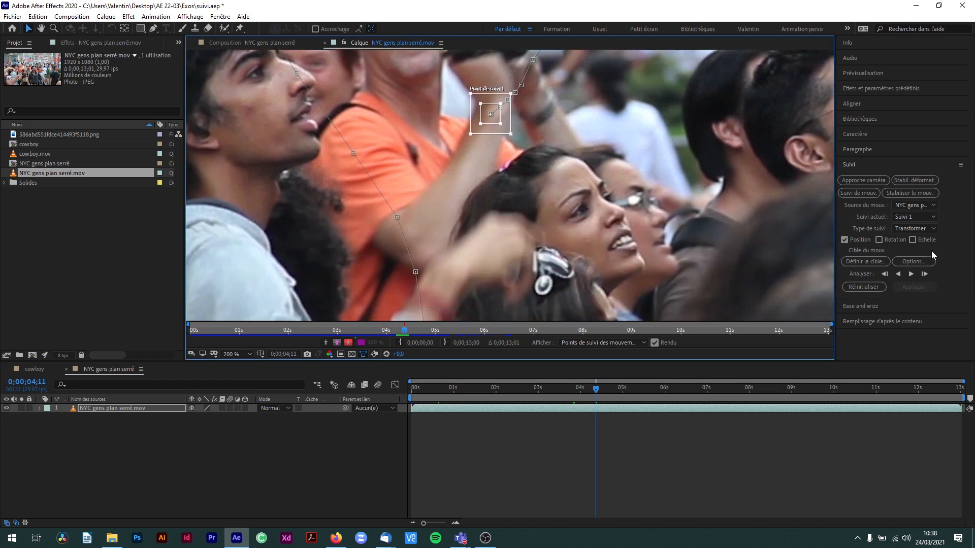
{"action": "left_click", "coordinate": [913, 263]}
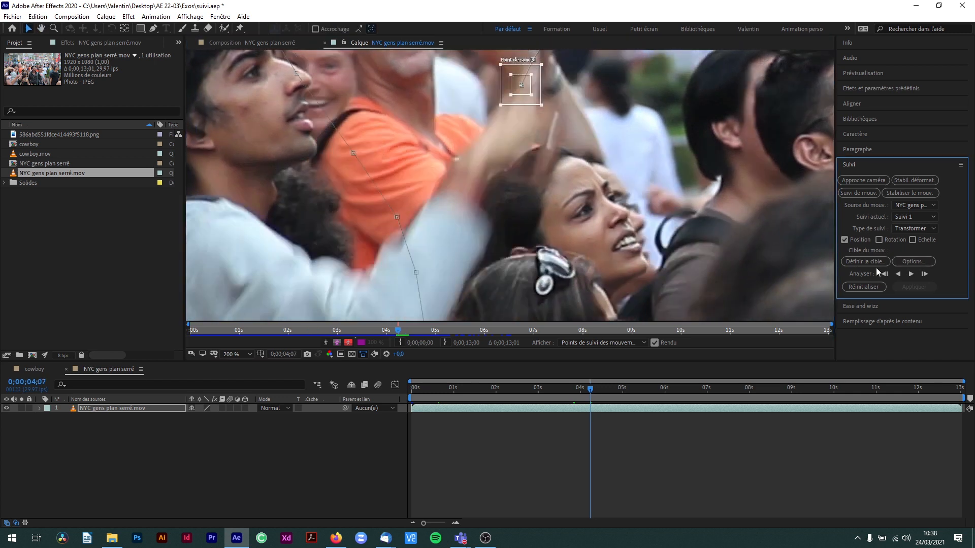
Analyze forward frame by frame to 0;00;04;09, lowering the track point onto the moving hand at 0;00;04;08 and 0;00;04;09
{"action": "left_click", "coordinate": [925, 273]}
{"action": "left_click_drag", "start_coordinate": [530, 96], "coordinate": [519, 127]}
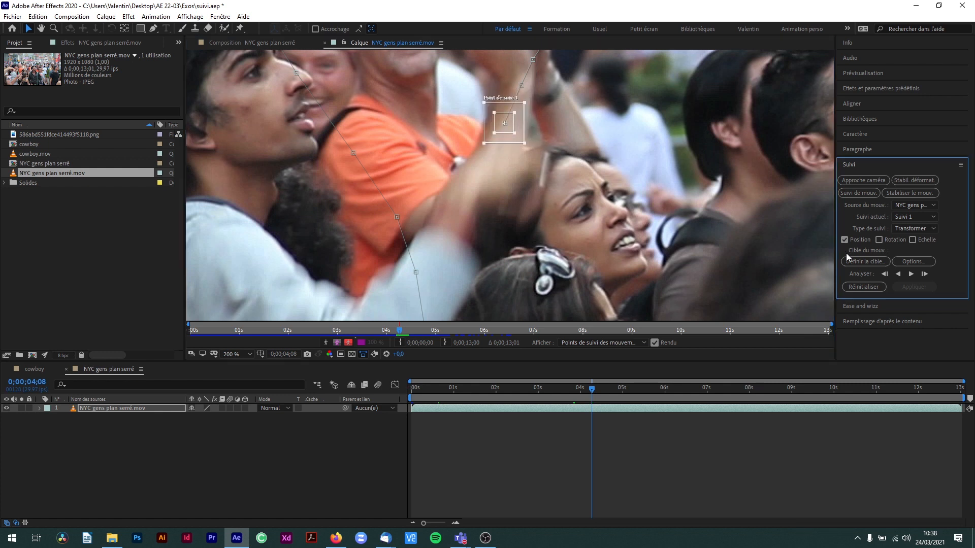
{"action": "left_click", "coordinate": [924, 274]}
{"action": "left_click_drag", "start_coordinate": [513, 134], "coordinate": [501, 189]}
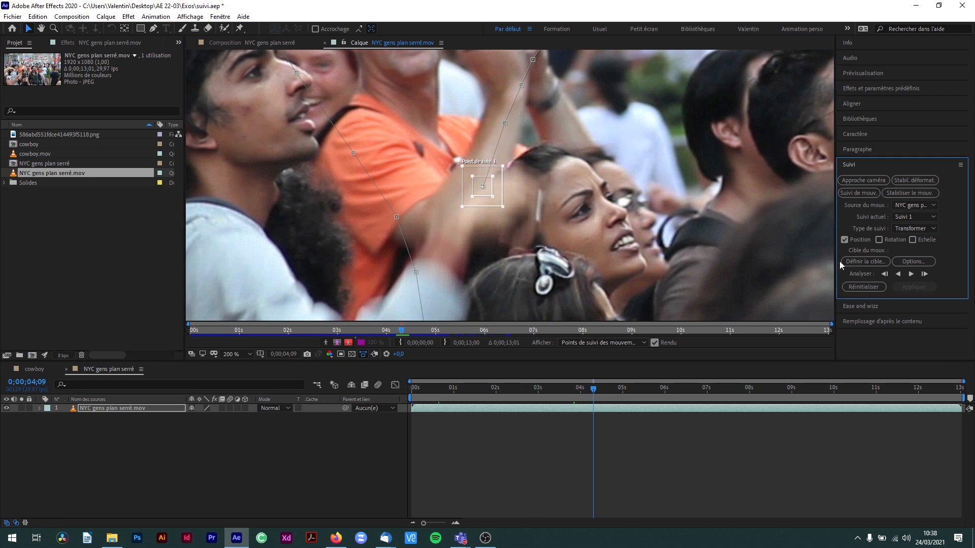
Analyze forward to 0;00;04;11, correcting the track point on the blurred hand at 0;00;04;10 and 0;00;04;11
{"action": "left_click", "coordinate": [925, 273]}
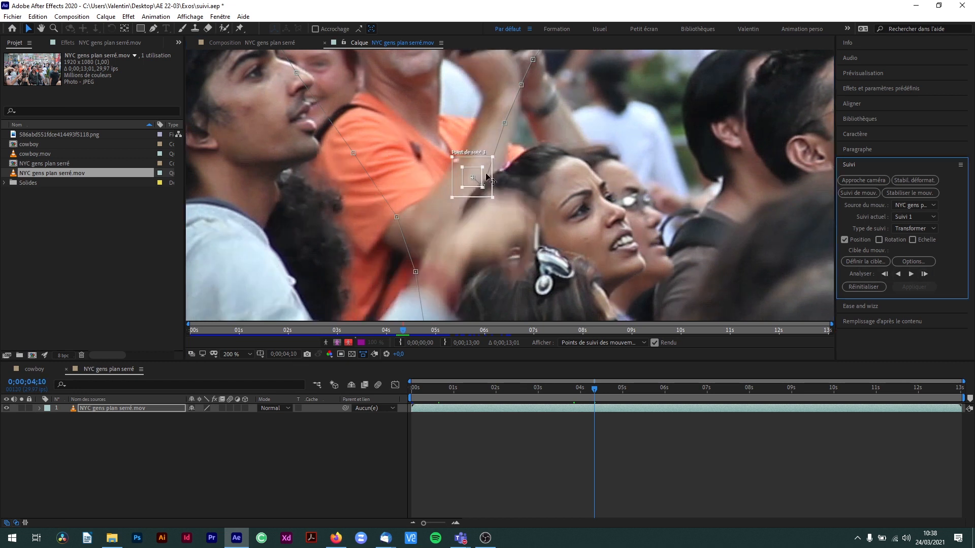
{"action": "mouse_move", "coordinate": [487, 178]}
{"action": "left_mouse_down"}
{"action": "mouse_move", "coordinate": [488, 212]}
{"action": "mouse_move", "coordinate": [489, 204]}
{"action": "left_mouse_up"}
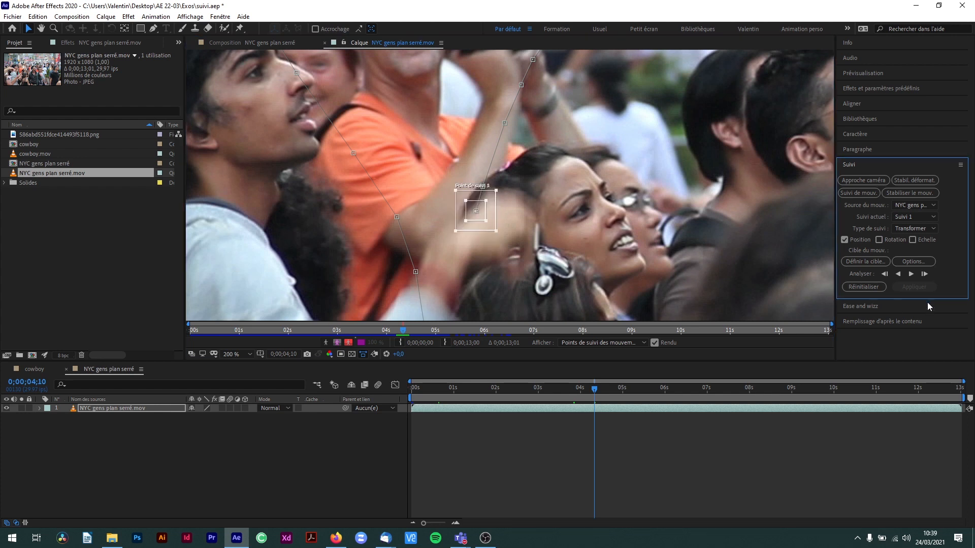
{"action": "left_click", "coordinate": [925, 274]}
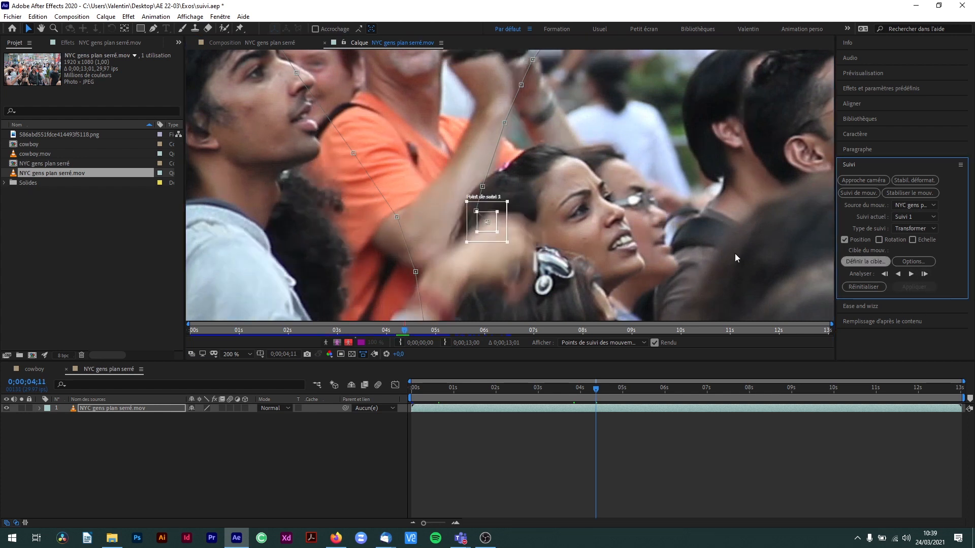
{"action": "left_click_drag", "start_coordinate": [497, 232], "coordinate": [491, 236]}
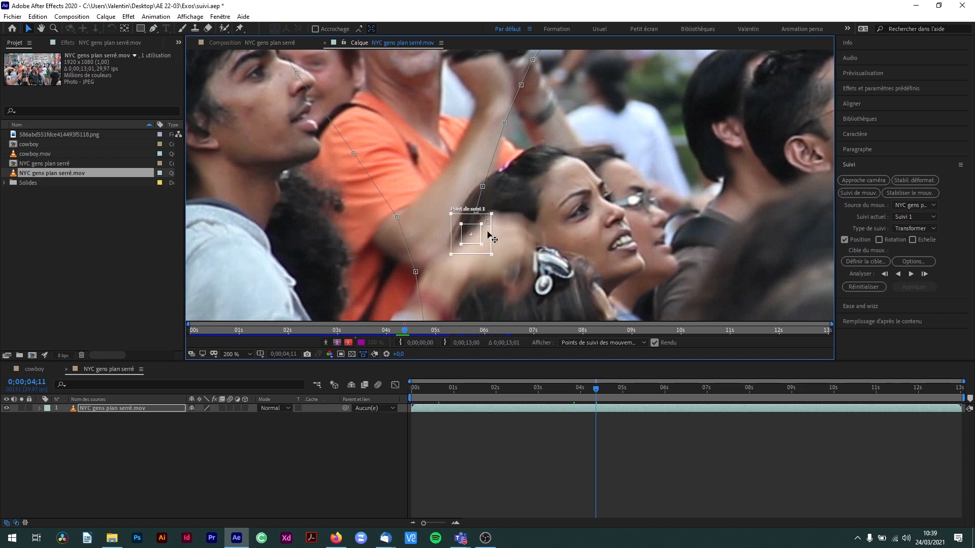
Analyze the track forward one frame at a time from 0;00;04;11 to 0;00;04;15
{"action": "left_click", "coordinate": [925, 274]}
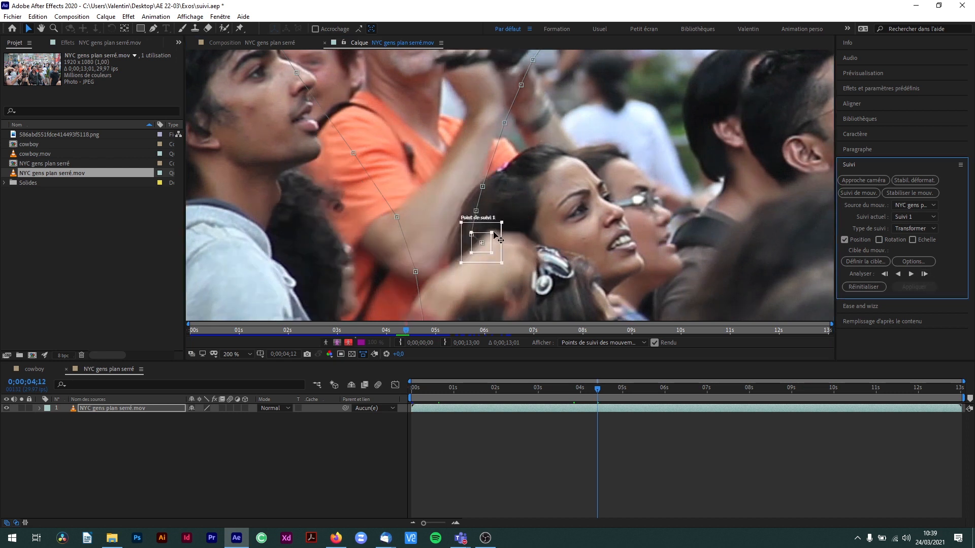
{"action": "left_click", "coordinate": [925, 275]}
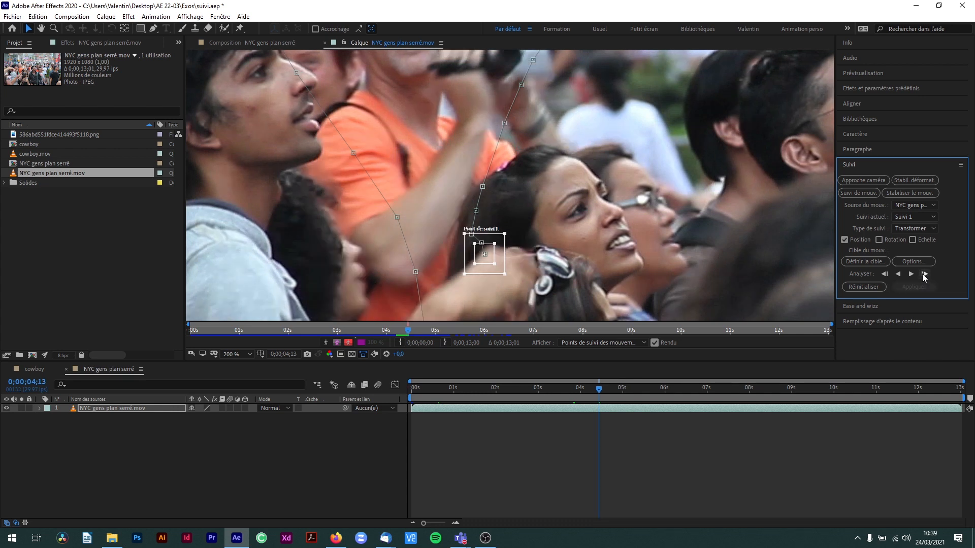
{"action": "left_click", "coordinate": [925, 276]}
{"action": "left_click", "coordinate": [925, 275]}
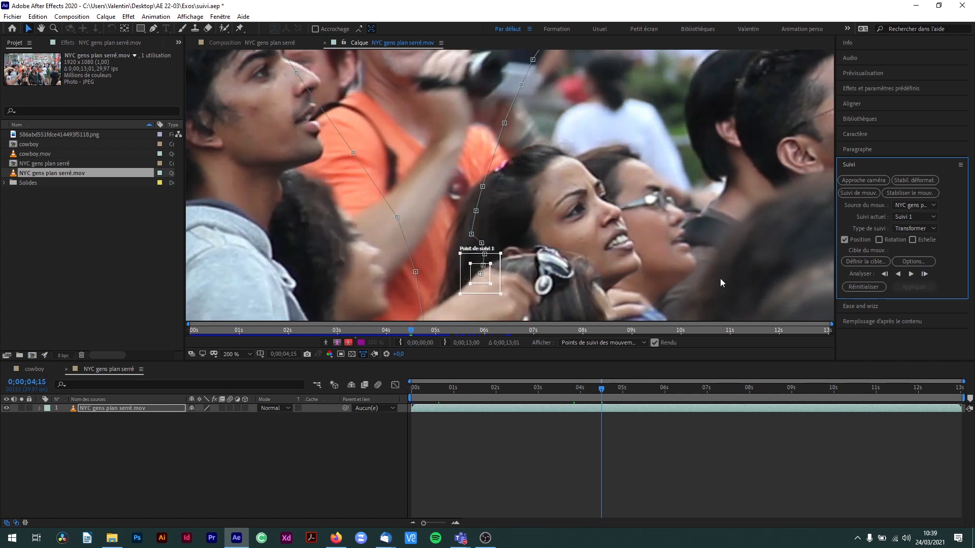
Move the track point onto the fingertip at 0;00;04;15 and shift the preceding points of the motion path toward the hand
{"action": "scroll", "coordinate": [563, 282], "scroll_direction": "down", "scroll_amount": 1}
{"action": "scroll", "coordinate": [497, 272], "scroll_direction": "up", "scroll_amount": 1}
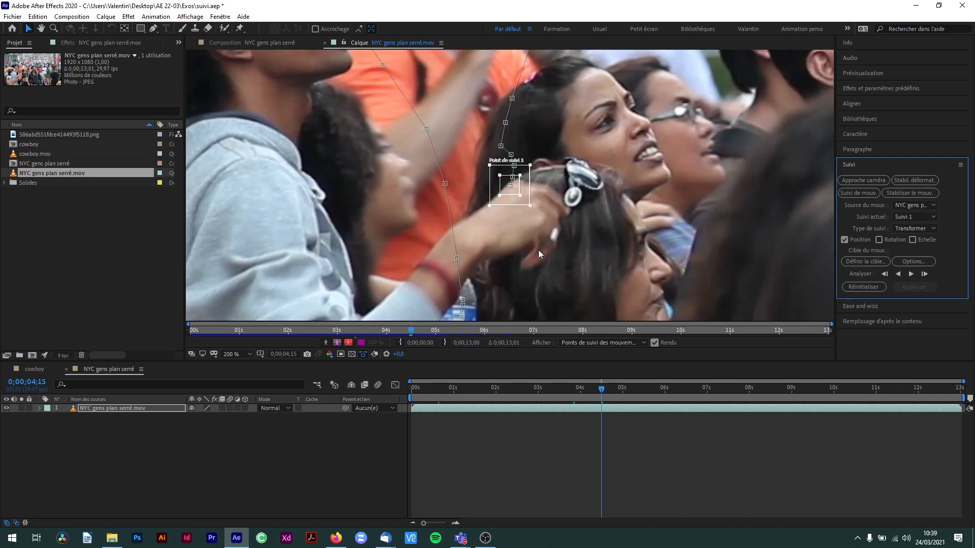
{"action": "left_click_drag", "start_coordinate": [529, 199], "coordinate": [569, 208]}
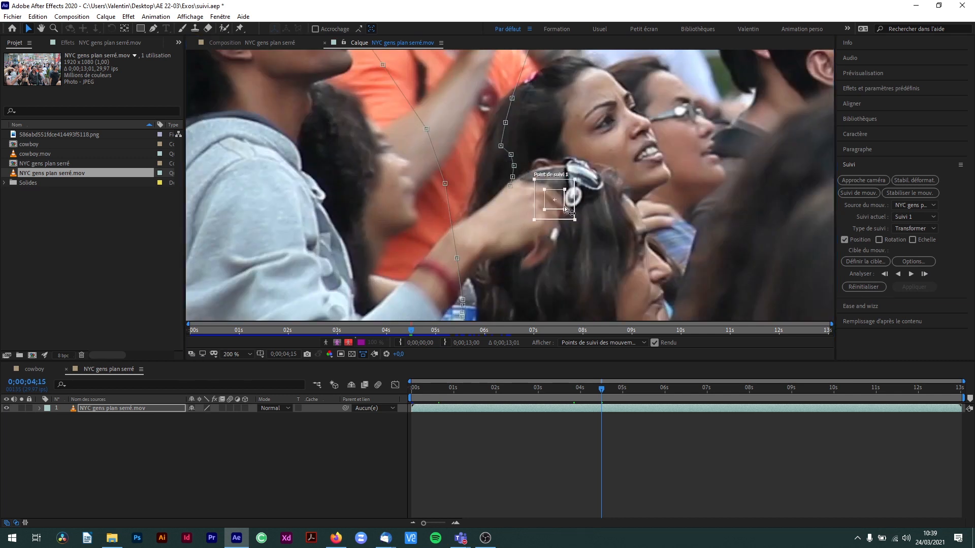
{"action": "left_click_drag", "start_coordinate": [514, 178], "coordinate": [507, 142]}
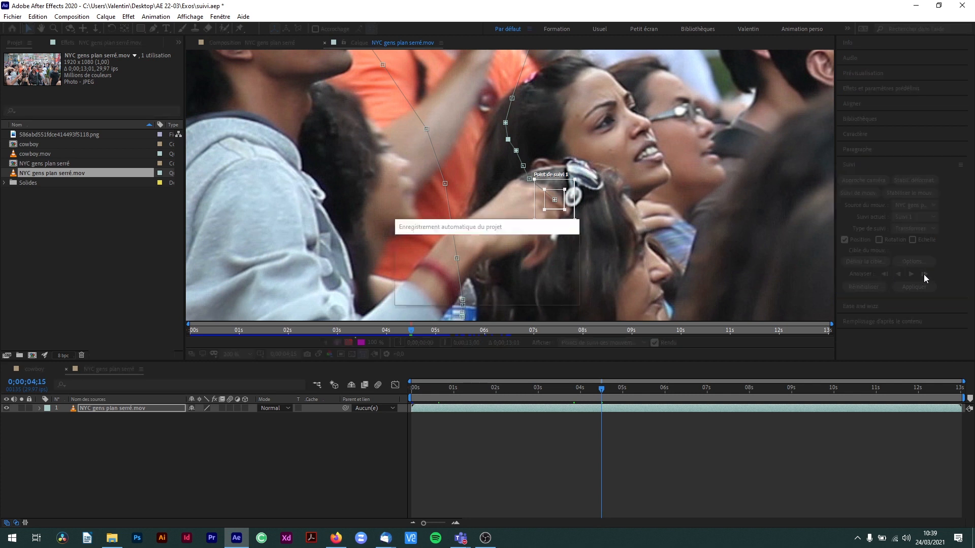
Analyze the track forward from 0;00;04;15 to 0;00;05;00 and scrub back through the footage to check the path
{"action": "left_click", "coordinate": [925, 274]}
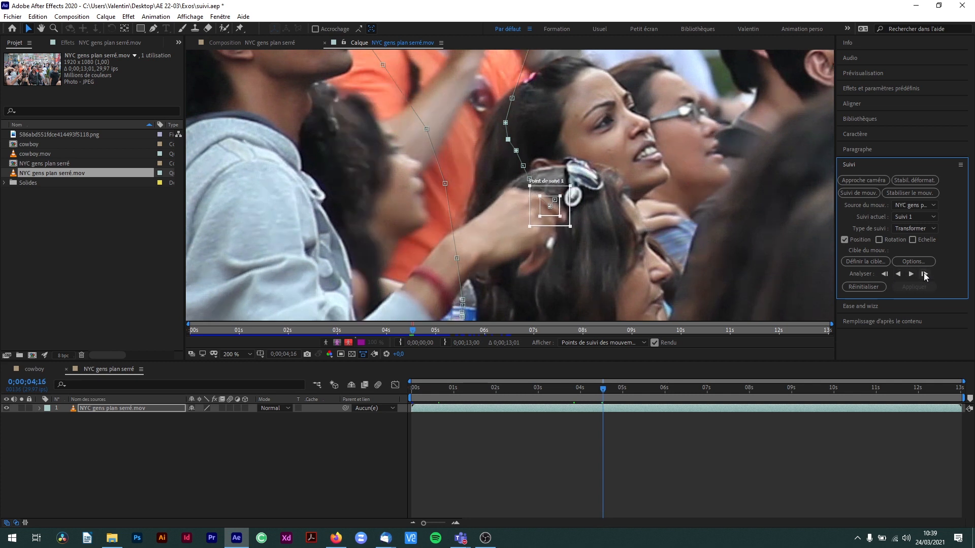
{"action": "left_click", "coordinate": [925, 274]}
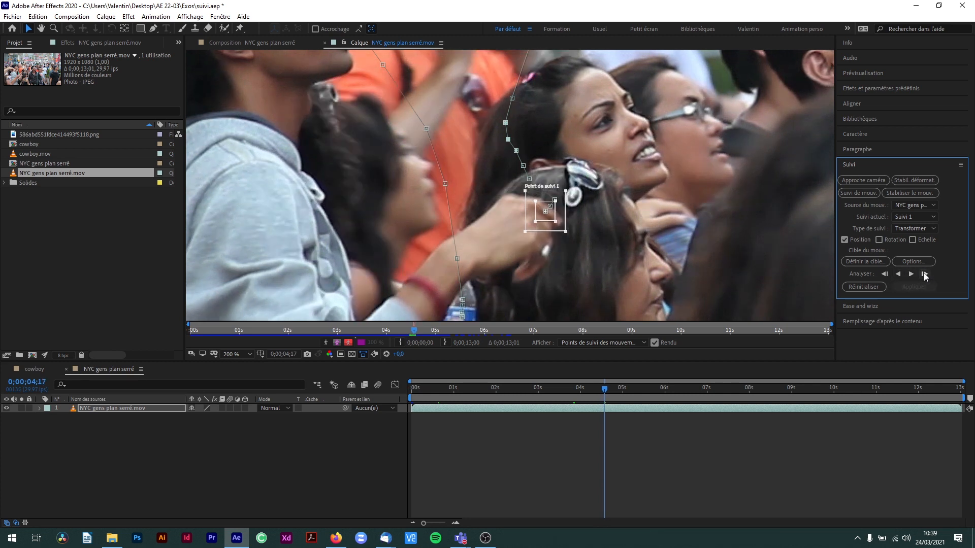
{"action": "left_click", "coordinate": [924, 274]}
{"action": "left_click", "coordinate": [925, 274]}
{"action": "left_click", "coordinate": [925, 274]}
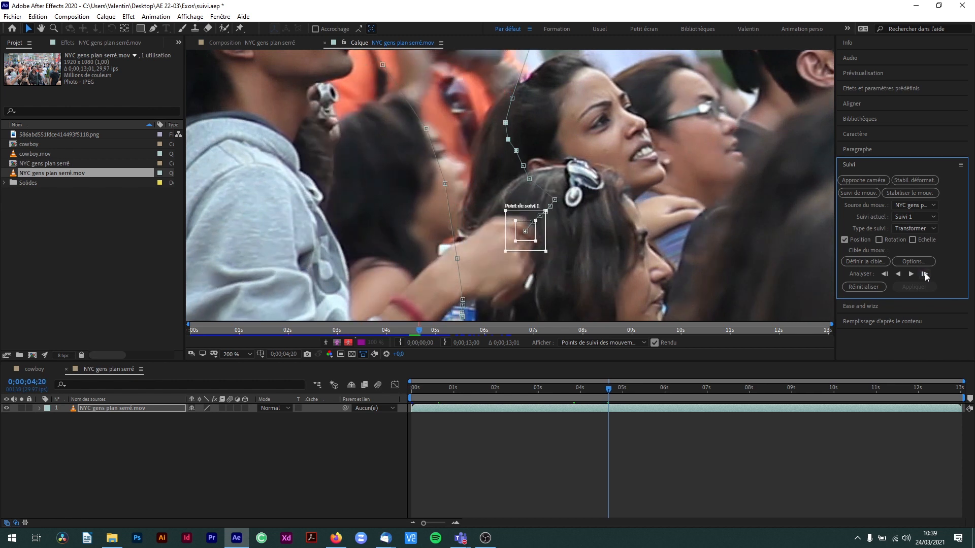
{"action": "left_click", "coordinate": [925, 274]}
{"action": "left_click", "coordinate": [912, 275]}
{"action": "left_click", "coordinate": [911, 276]}
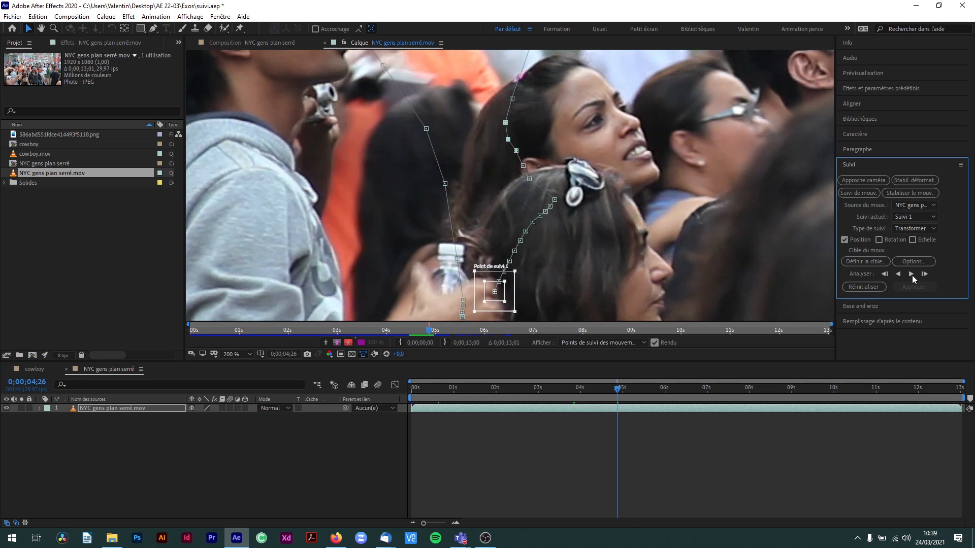
{"action": "left_click", "coordinate": [912, 275]}
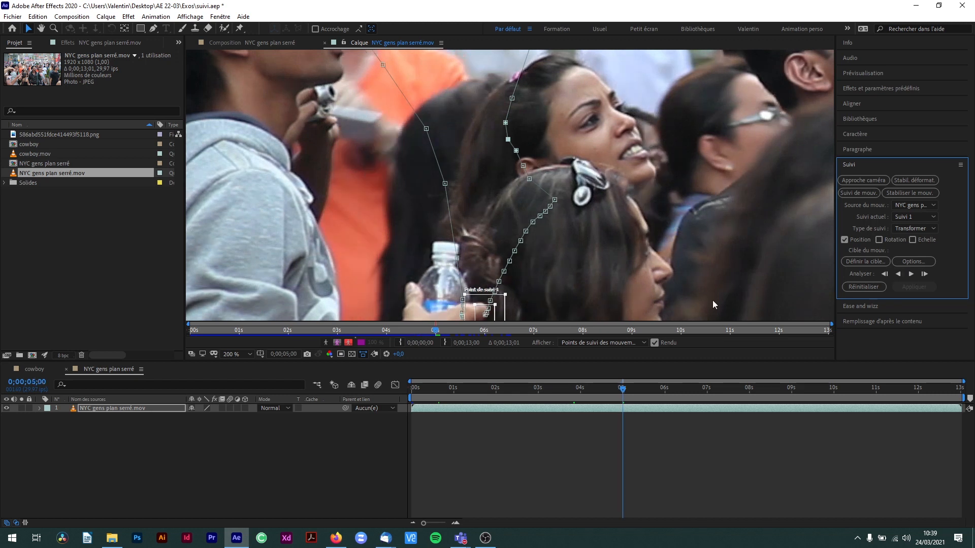
{"action": "key", "text": "comma"}
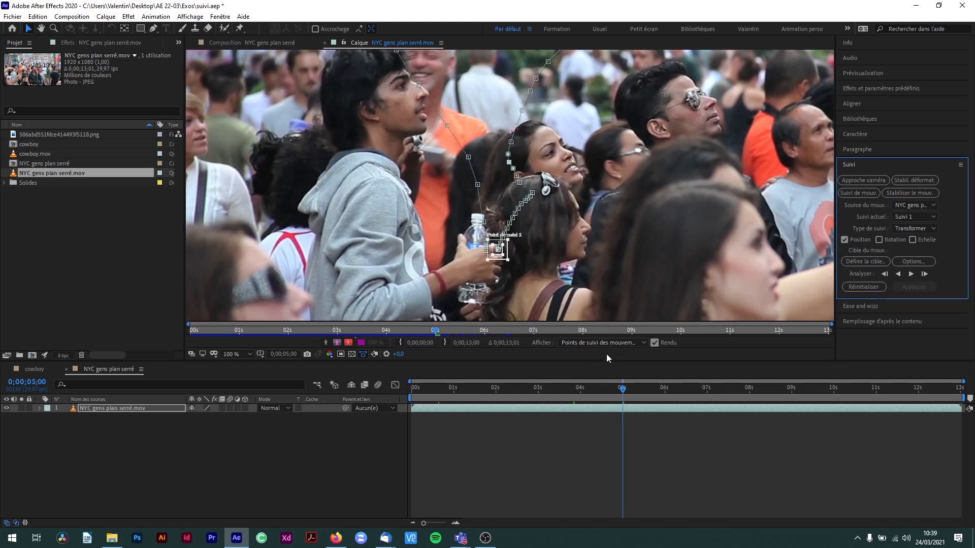
{"action": "key", "text": "comma"}
{"action": "left_click_drag", "start_coordinate": [624, 395], "coordinate": [377, 370]}
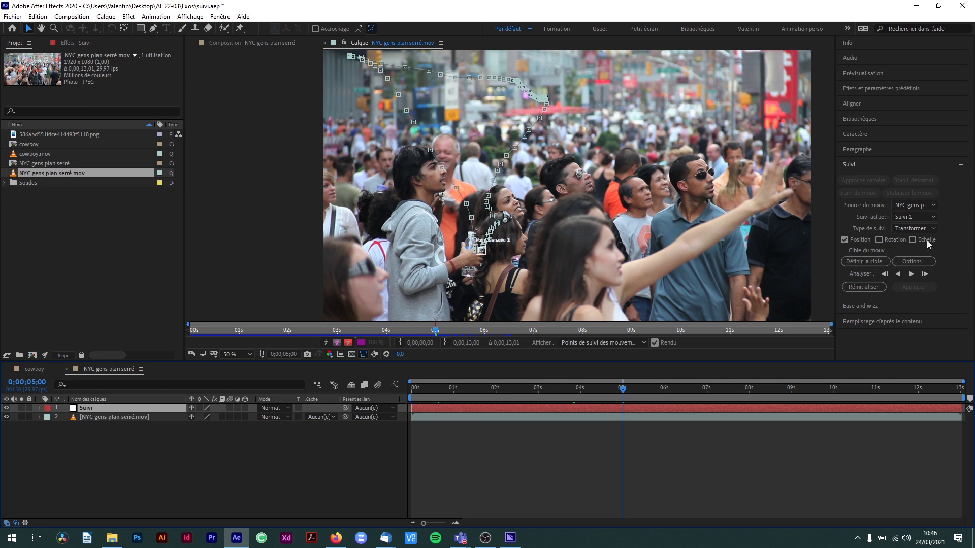
Set the Suivi null layer as the motion target and apply the track to both X and Y dimensions
{"action": "left_click", "coordinate": [876, 261]}
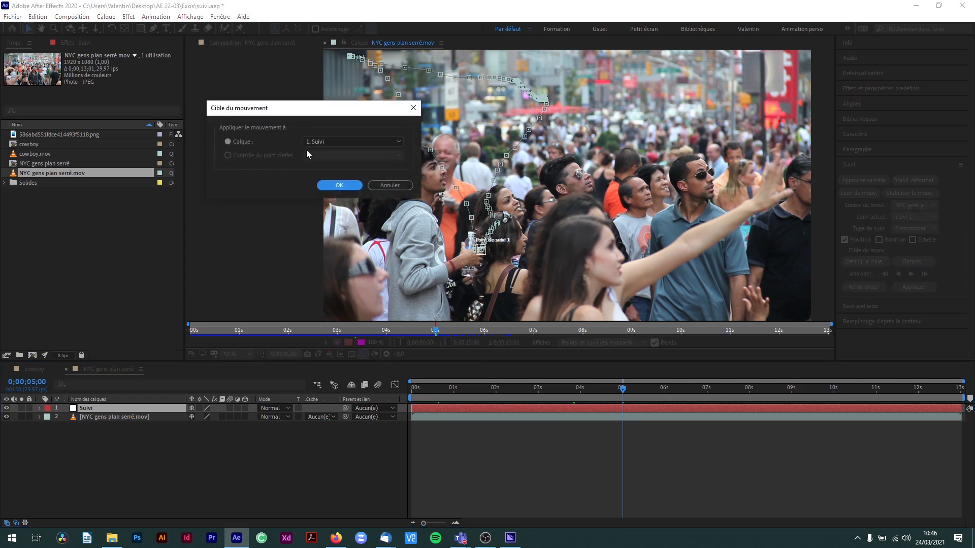
{"action": "left_click", "coordinate": [340, 185]}
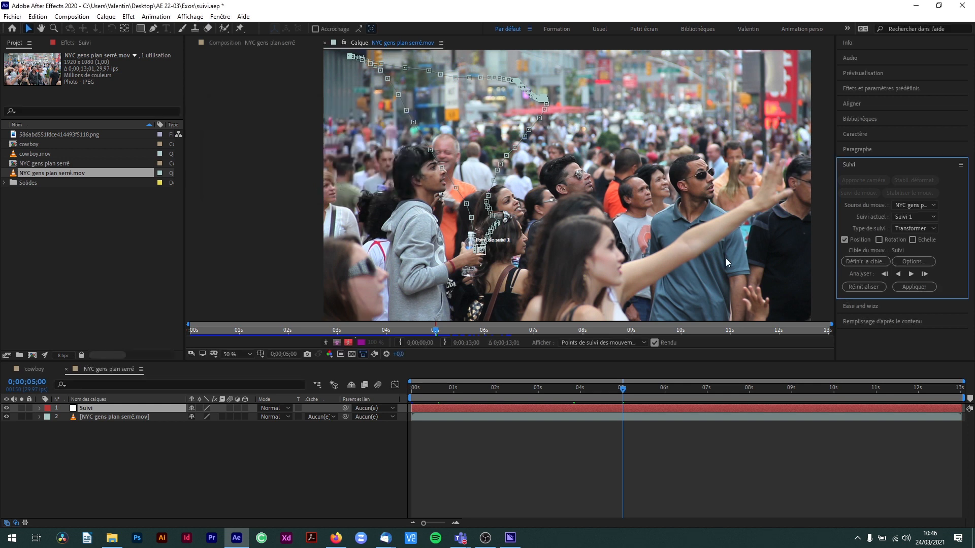
{"action": "left_click", "coordinate": [915, 287]}
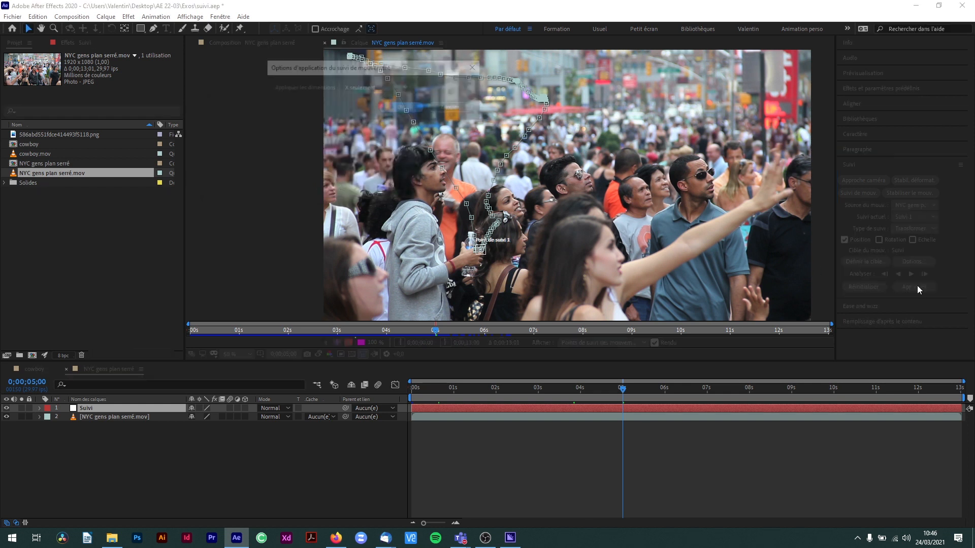
{"action": "left_click", "coordinate": [364, 87]}
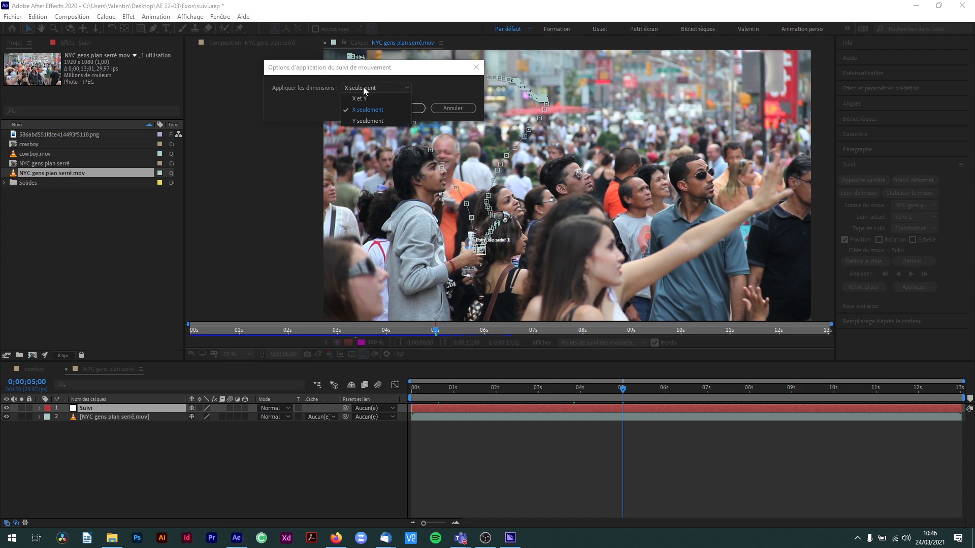
{"action": "left_click", "coordinate": [350, 96]}
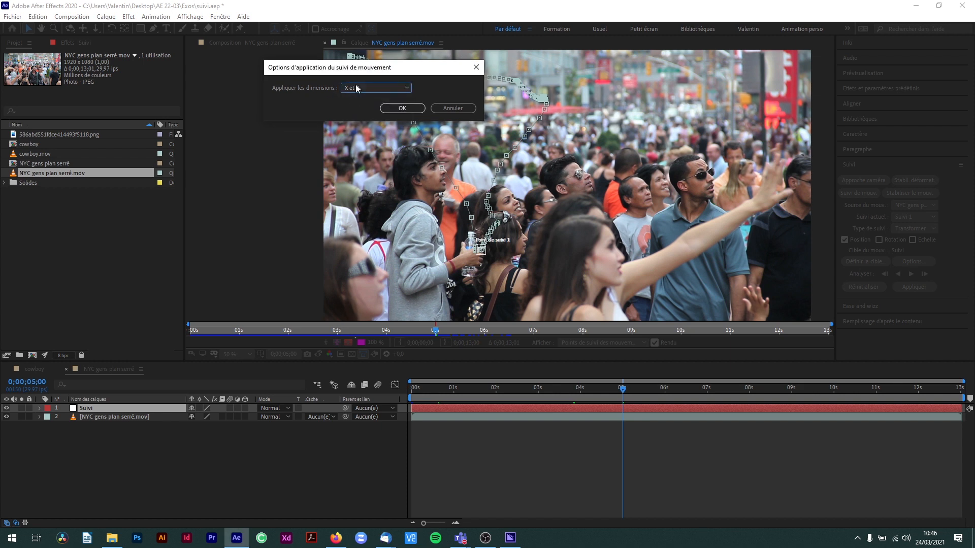
{"action": "left_click", "coordinate": [399, 109]}
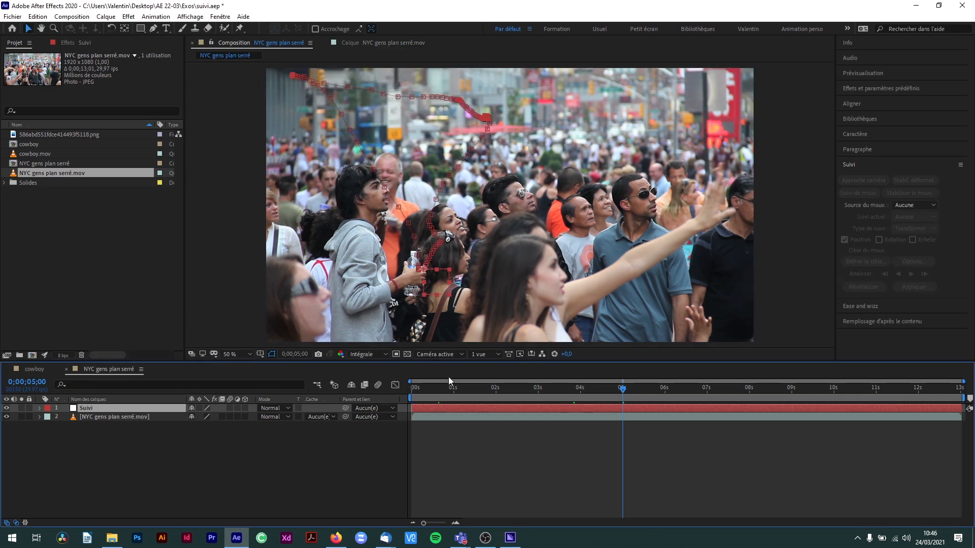
At 0;00;02;00, add the pointing-hand PNG above the Suivi layer and scale it to 38%
{"action": "left_click_drag", "start_coordinate": [621, 392], "coordinate": [495, 421]}
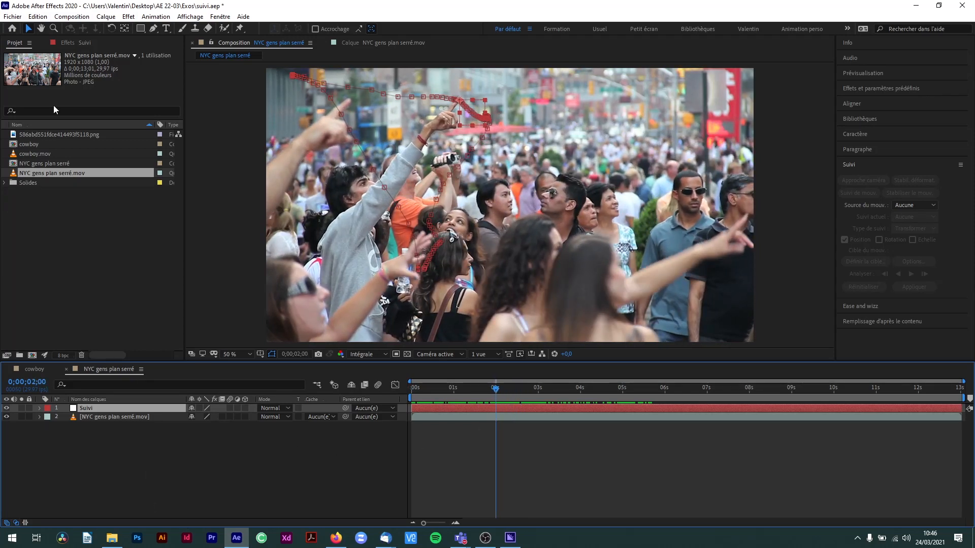
{"action": "left_click_drag", "start_coordinate": [61, 135], "coordinate": [113, 405]}
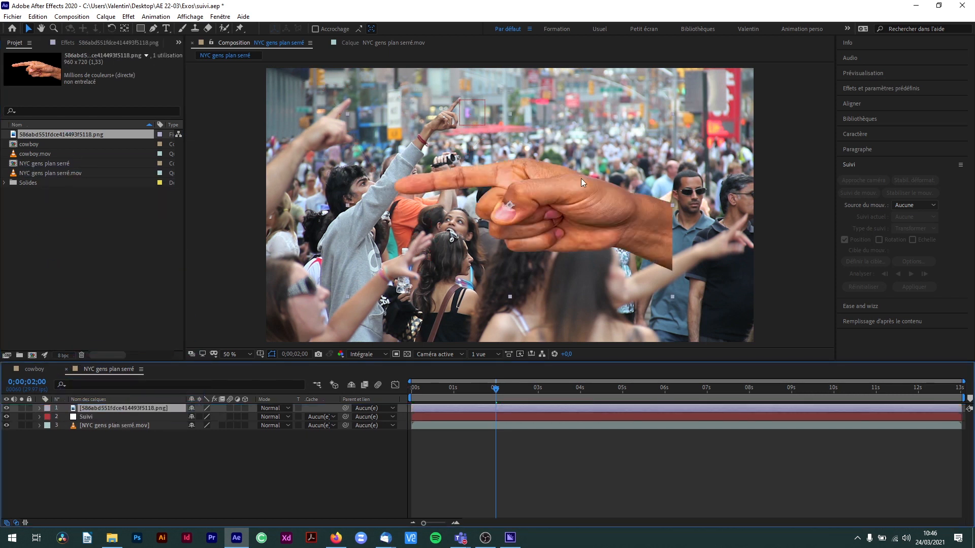
{"action": "key", "text": "s"}
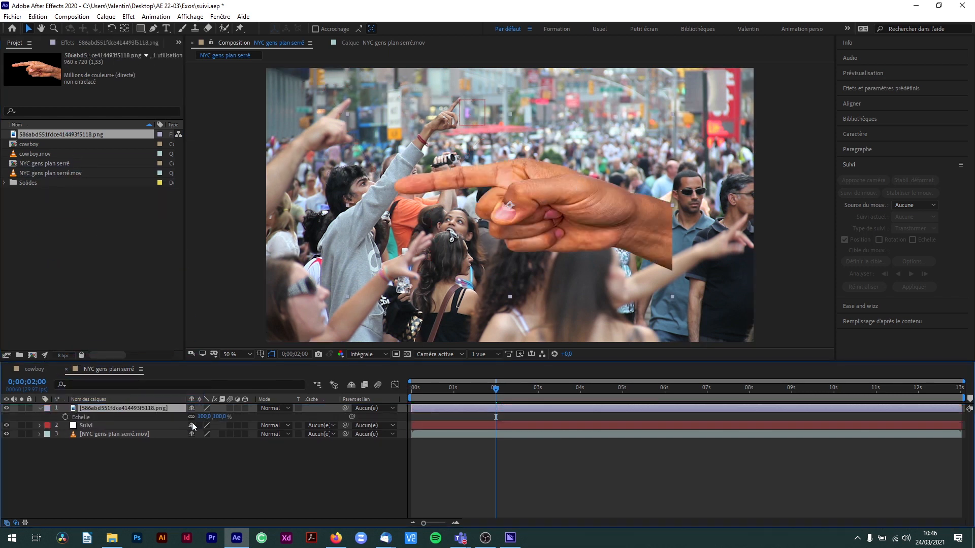
{"action": "left_click_drag", "start_coordinate": [220, 417], "coordinate": [205, 418]}
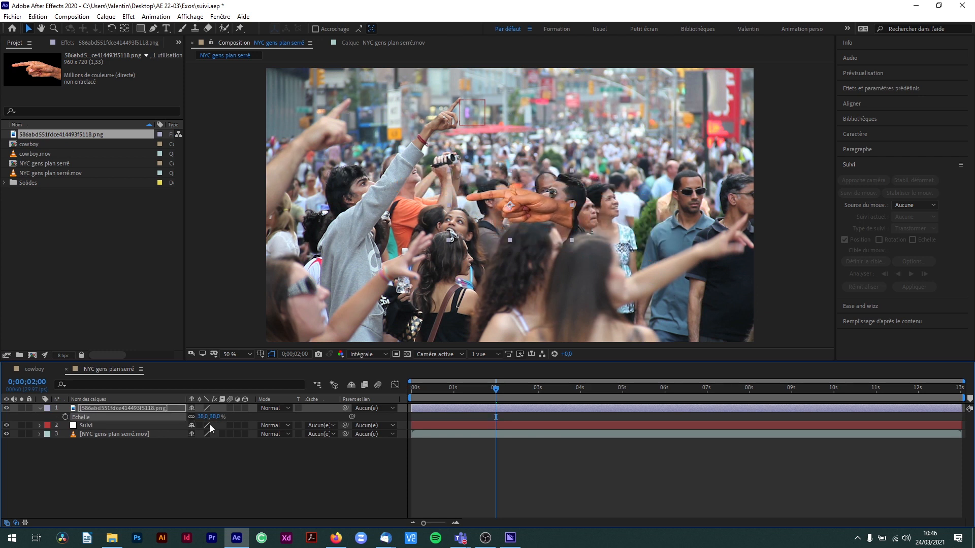
Place the pointing-hand image's fingertip against the man's fingertip and parent the hand layer to the Suivi null
{"action": "left_click_drag", "start_coordinate": [508, 205], "coordinate": [505, 107]}
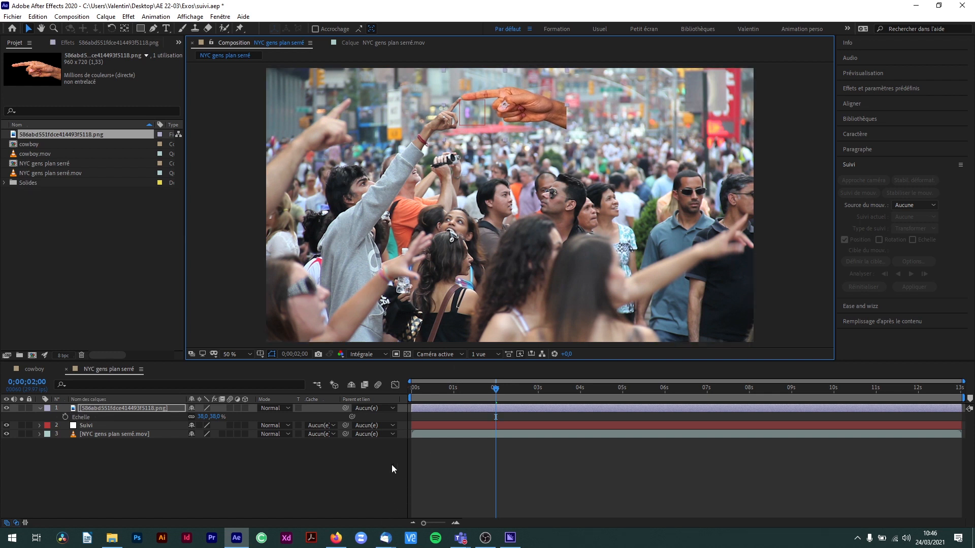
{"action": "left_click_drag", "start_coordinate": [346, 408], "coordinate": [97, 426]}
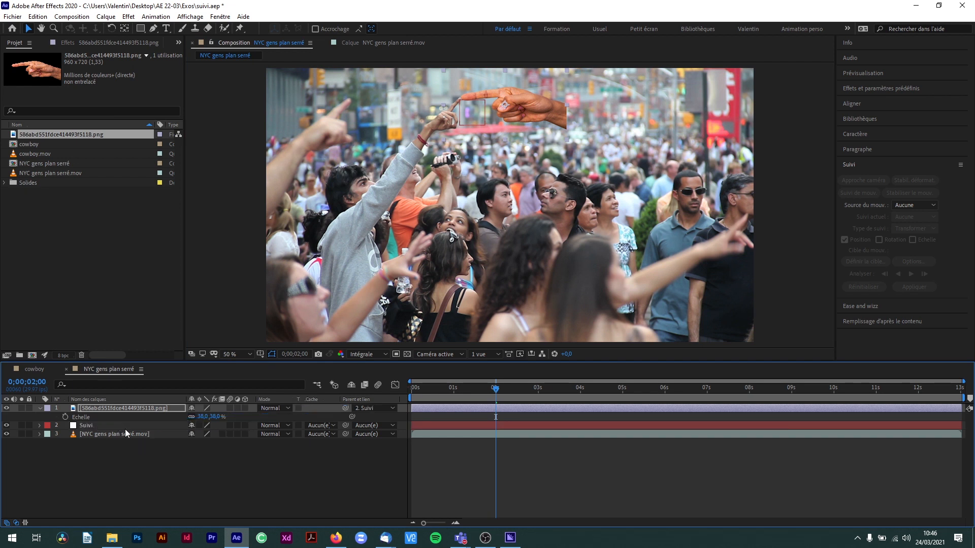
{"action": "left_click_drag", "start_coordinate": [497, 391], "coordinate": [400, 398]}
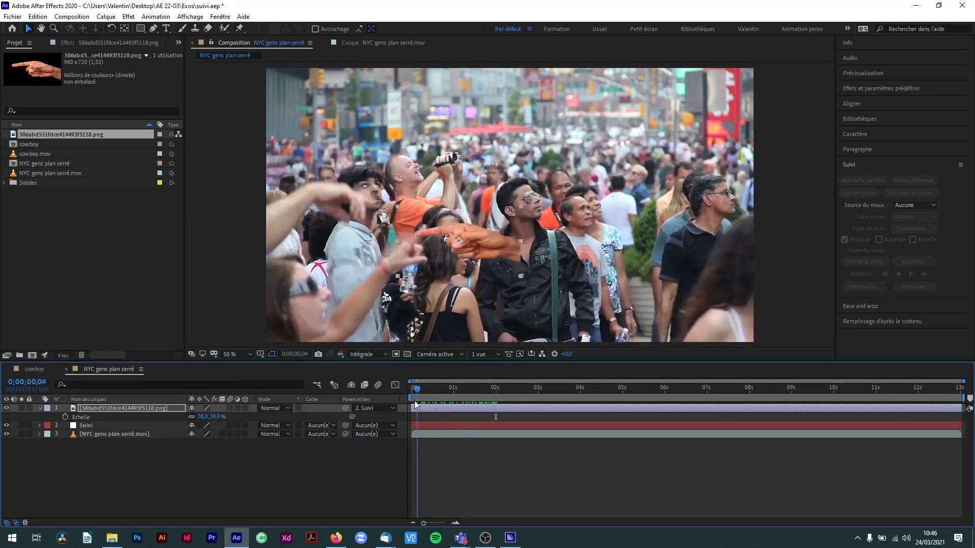
{"action": "key", "text": "space"}
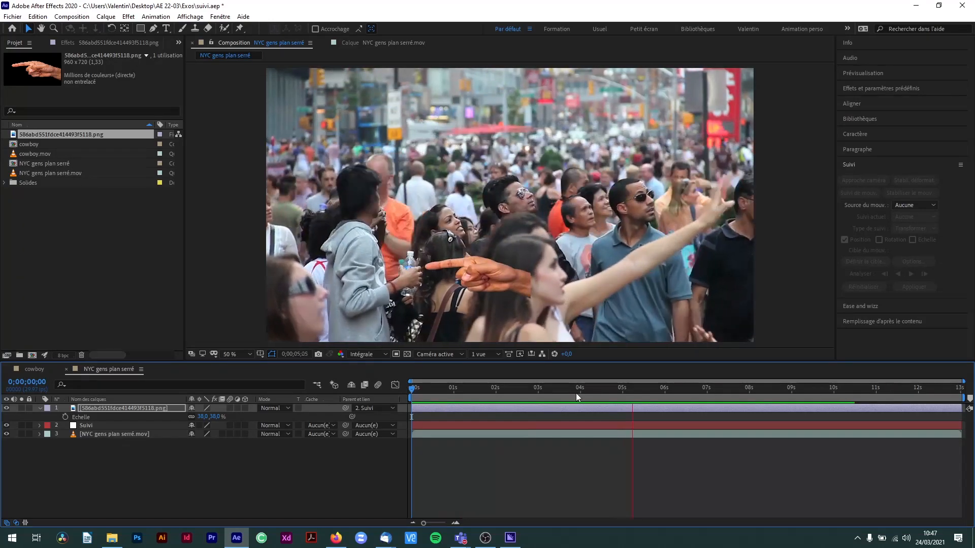
{"action": "key", "text": "space"}
Reveal the hand layer's Position and set a keyframe for it at 0;00;02;29
{"action": "left_click_drag", "start_coordinate": [411, 417], "coordinate": [539, 420]}
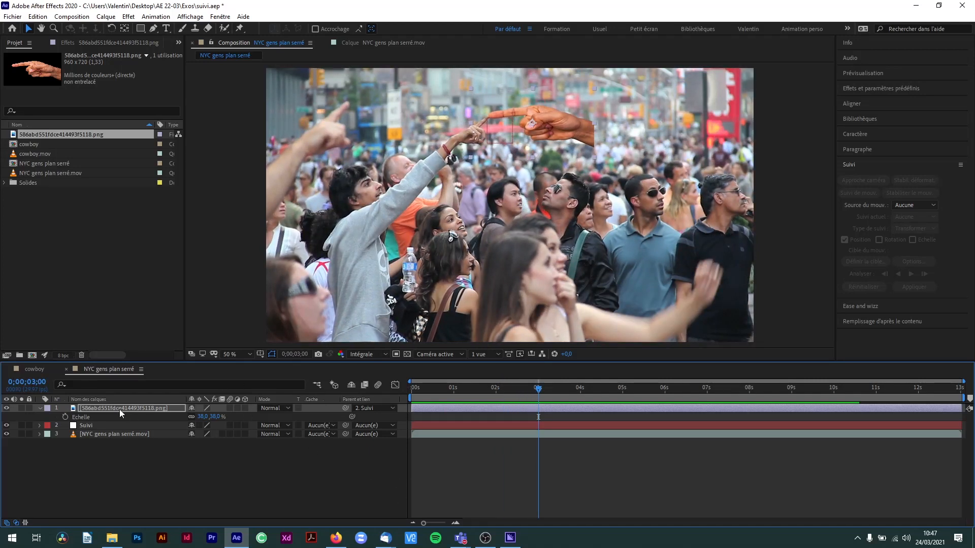
{"action": "key", "text": "p"}
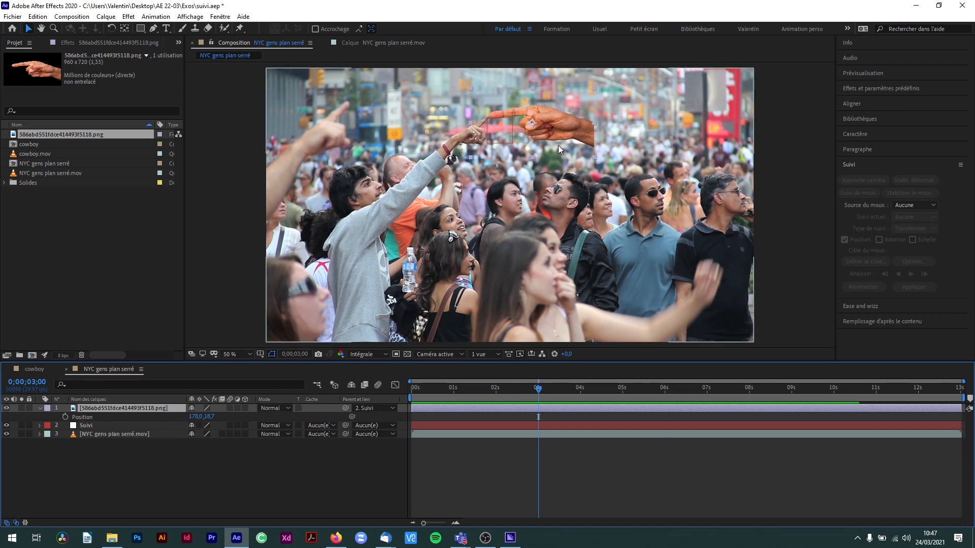
{"action": "left_click_drag", "start_coordinate": [543, 394], "coordinate": [537, 397]}
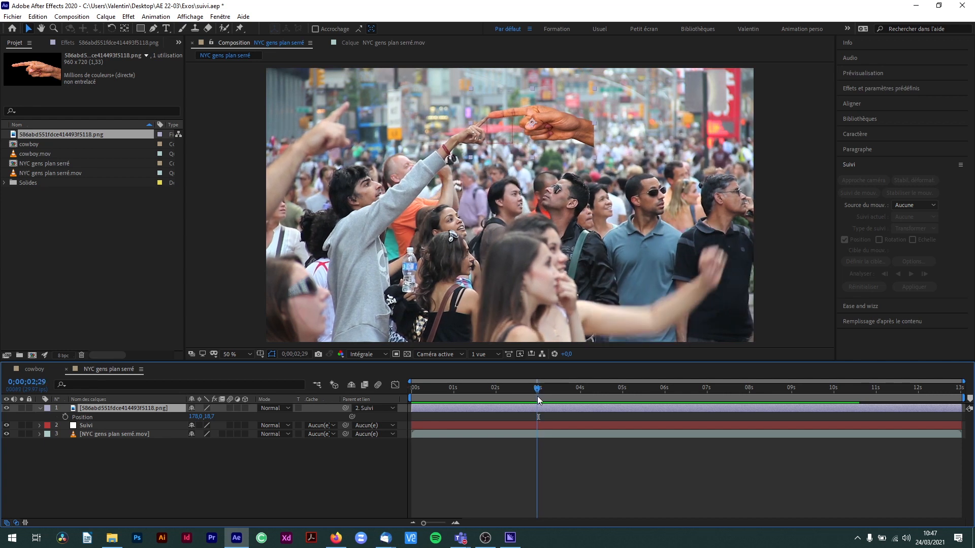
{"action": "left_click", "coordinate": [65, 416]}
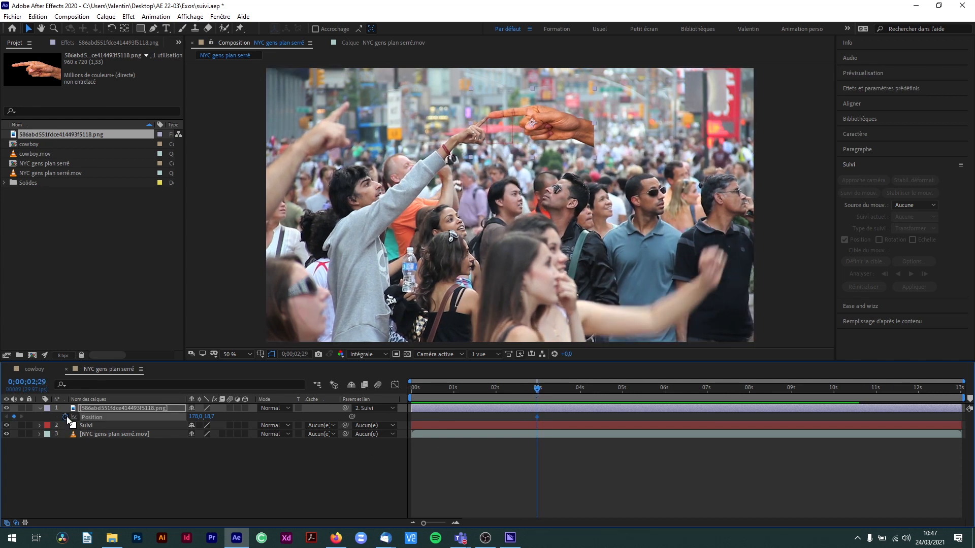
At 0;00;02;17, move the hand horizontally out past the frame's right edge to about X 1468, and trim the layer's start to that time
{"action": "left_click_drag", "start_coordinate": [536, 389], "coordinate": [523, 391]}
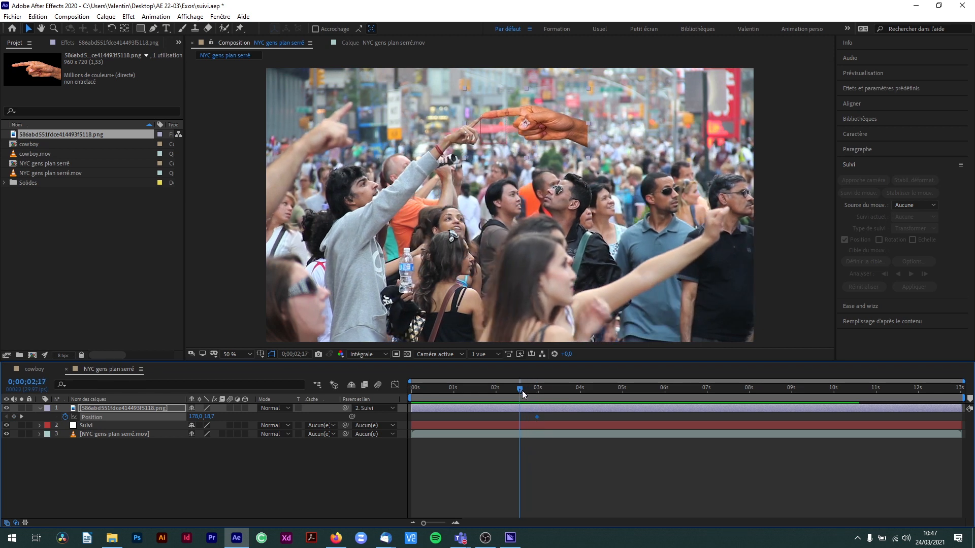
{"action": "left_click_drag", "start_coordinate": [525, 121], "coordinate": [828, 122]}
{"action": "mouse_move", "coordinate": [520, 390]}
{"action": "left_mouse_down"}
{"action": "mouse_move", "coordinate": [423, 413]}
{"action": "mouse_move", "coordinate": [522, 407]}
{"action": "left_mouse_up"}
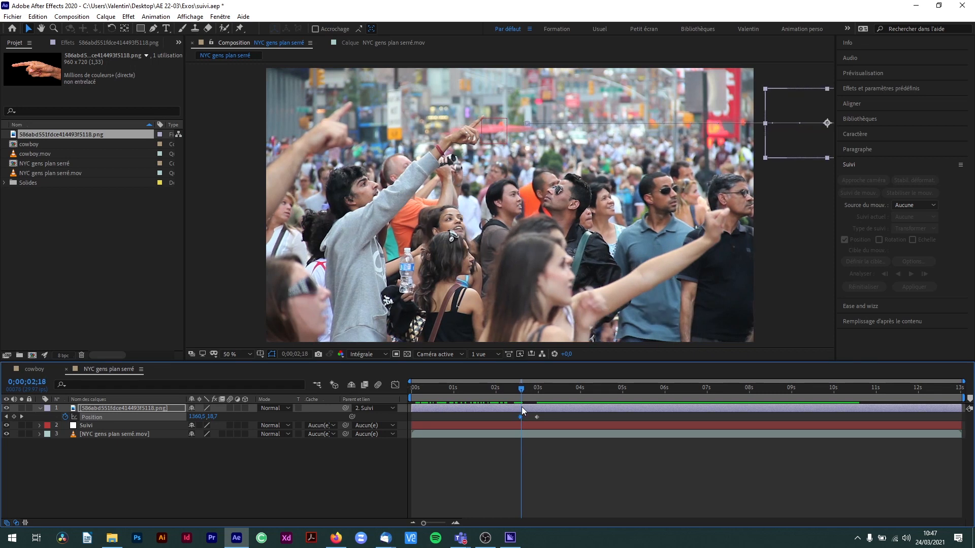
{"action": "left_click_drag", "start_coordinate": [411, 407], "coordinate": [431, 408]}
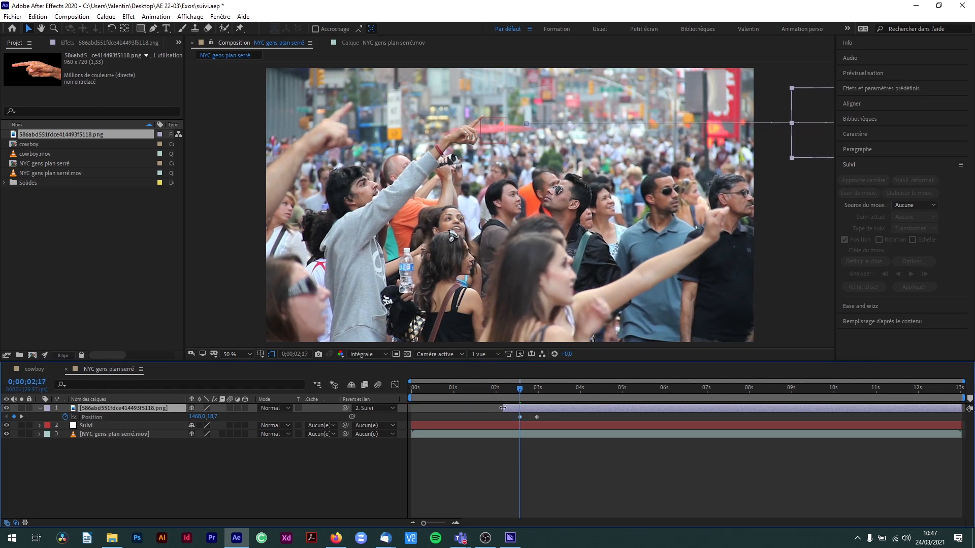
Paste copies of the two Position keyframes at 0;00;03;29 and time-reverse them so the hand exits the frame
{"action": "left_click_drag", "start_coordinate": [520, 387], "coordinate": [580, 406]}
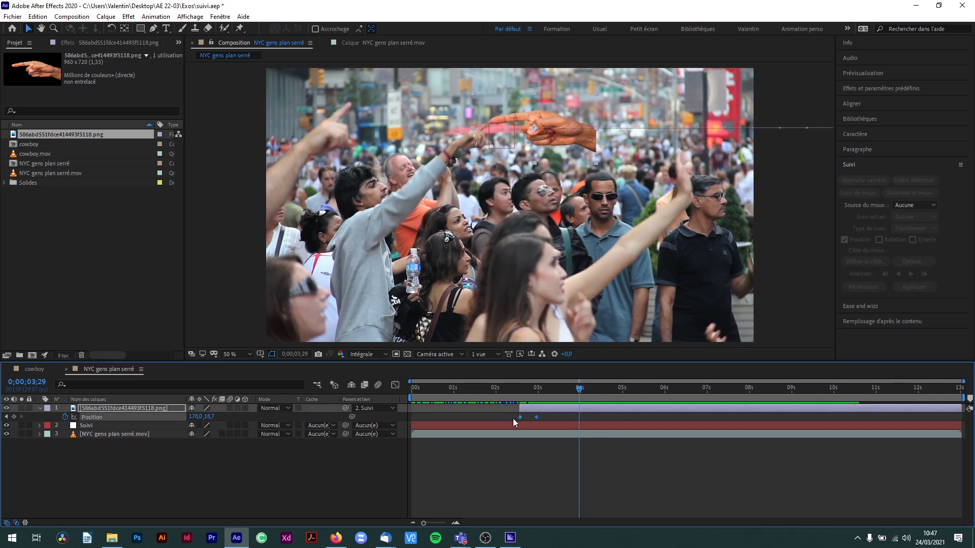
{"action": "key", "text": "ctrl+v"}
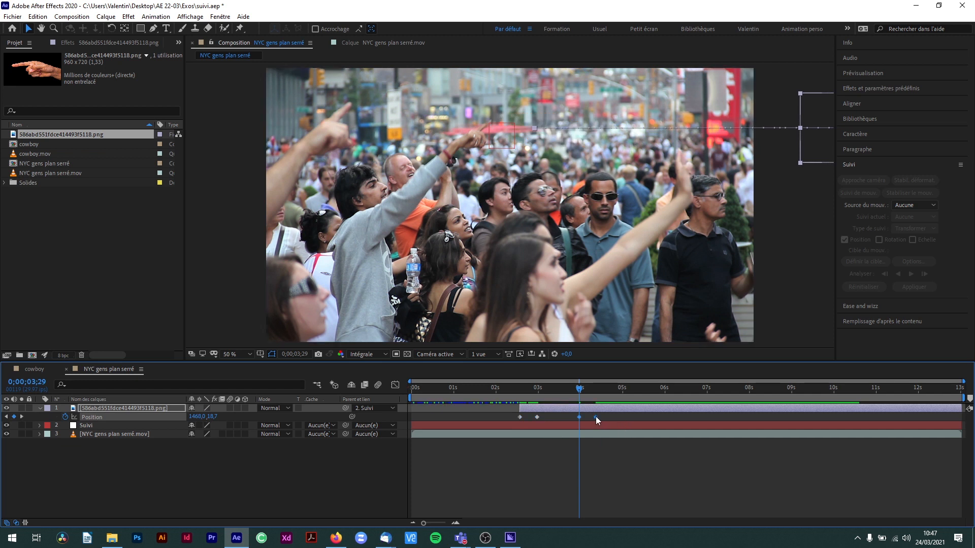
{"action": "right_click", "coordinate": [596, 416]}
{"action": "mouse_move", "coordinate": [731, 409]}
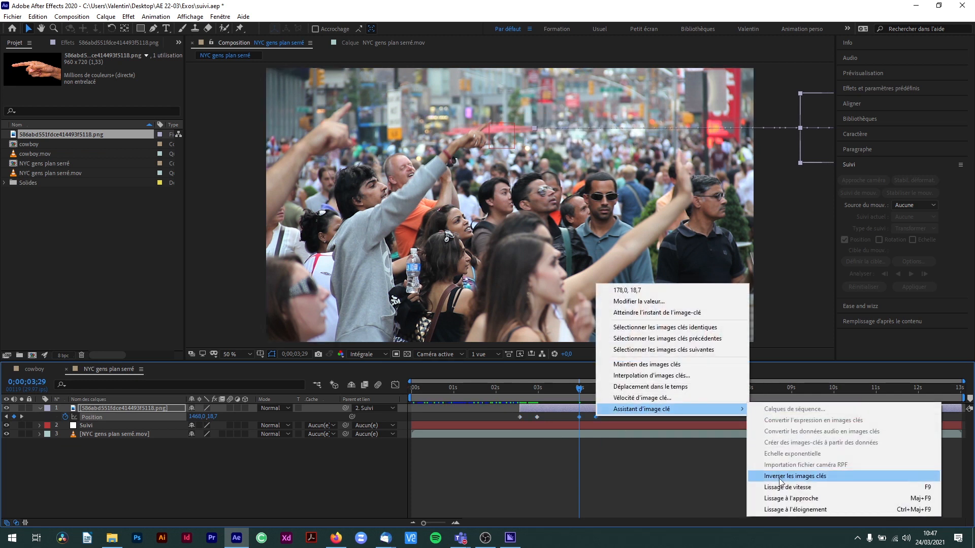
{"action": "left_click", "coordinate": [781, 477]}
{"action": "left_click_drag", "start_coordinate": [582, 396], "coordinate": [512, 391]}
{"action": "key", "text": "space"}
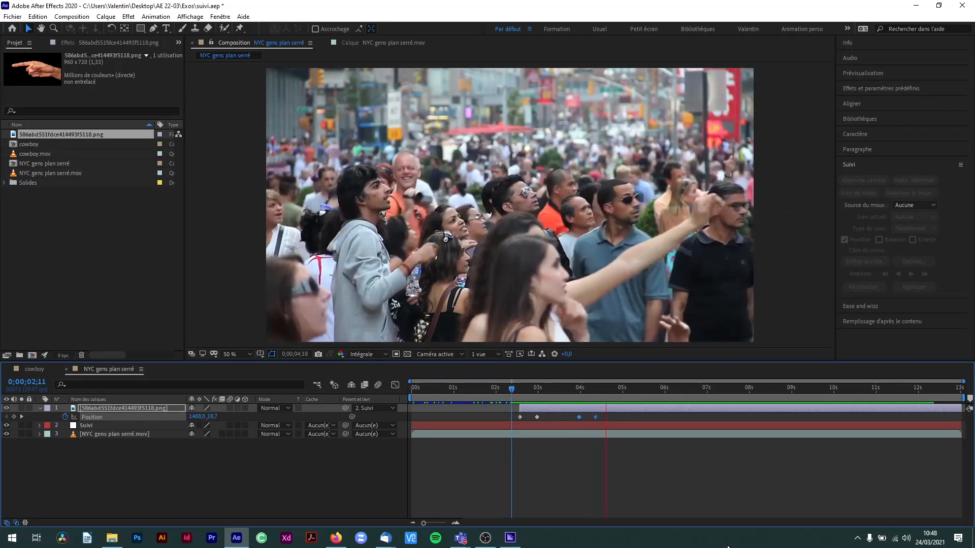
{"action": "left_click", "coordinate": [502, 397]}
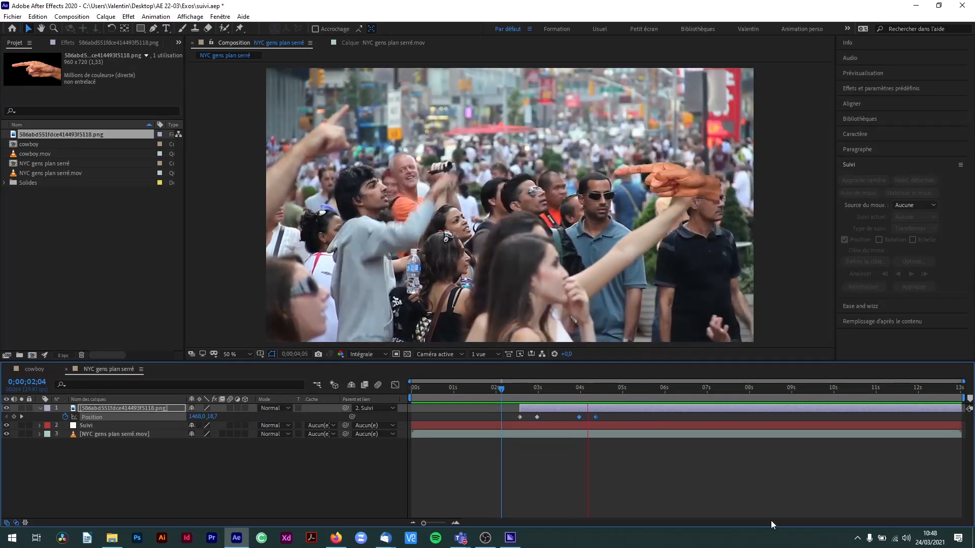
{"action": "left_click_drag", "start_coordinate": [576, 389], "coordinate": [361, 389]}
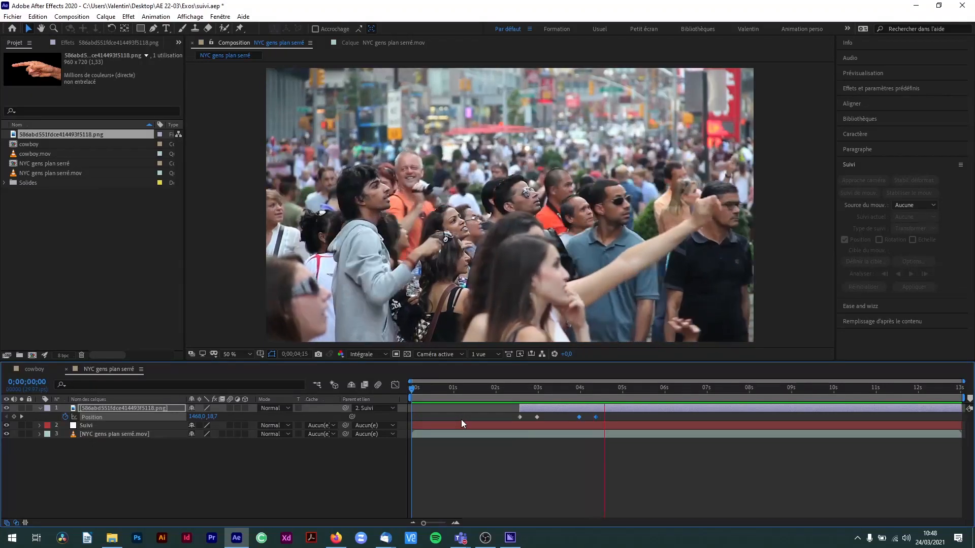
Extend the hand layer's start back to 0;00;00;25 and shift its first two Position keyframes so they begin there
{"action": "left_click_drag", "start_coordinate": [551, 396], "coordinate": [446, 389]}
{"action": "left_click_drag", "start_coordinate": [518, 408], "coordinate": [536, 419]}
{"action": "mouse_move", "coordinate": [538, 418]}
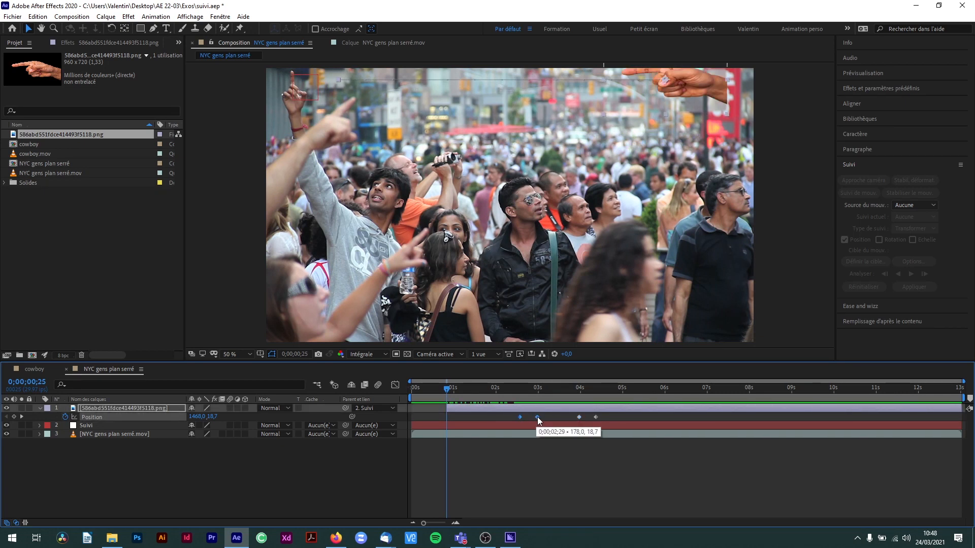
{"action": "left_click_drag", "start_coordinate": [476, 419], "coordinate": [463, 419]}
{"action": "left_click", "coordinate": [446, 417]}
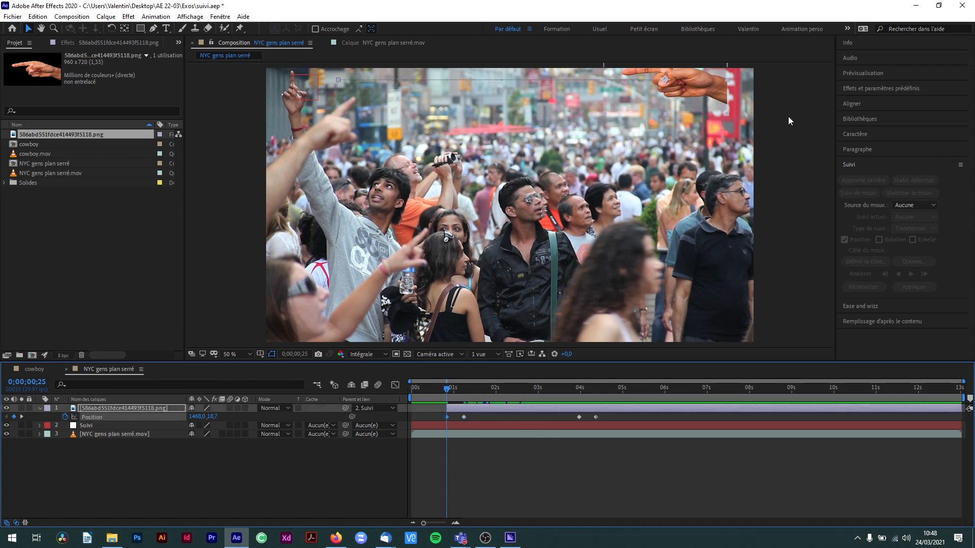
At 0;00;00;25, move the hand further right out of frame to about X 2170 and preview the animation from the beginning
{"action": "left_click_drag", "start_coordinate": [670, 85], "coordinate": [810, 94]}
{"action": "key", "text": "space"}
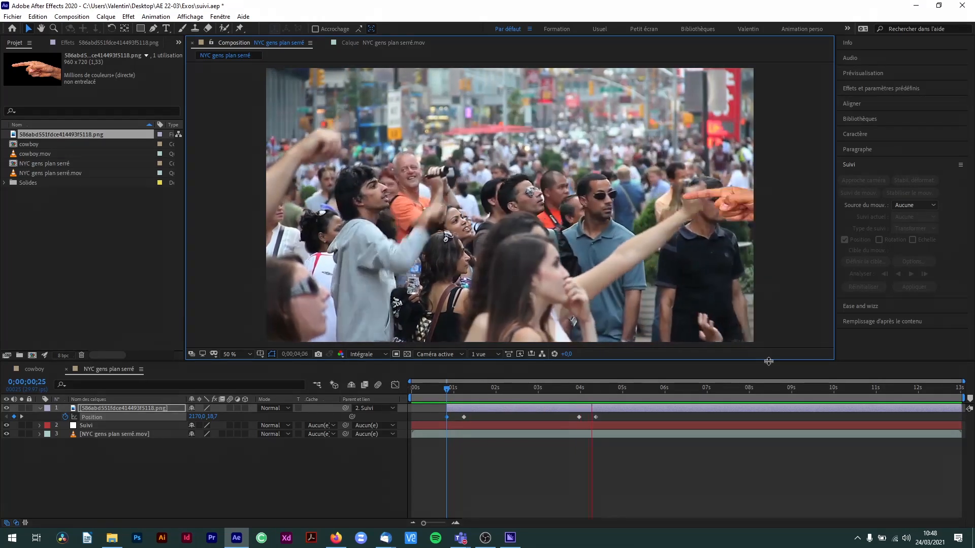
{"action": "left_click", "coordinate": [447, 388]}
{"action": "left_click_drag", "start_coordinate": [446, 388], "coordinate": [364, 392]}
{"action": "key", "text": "space"}
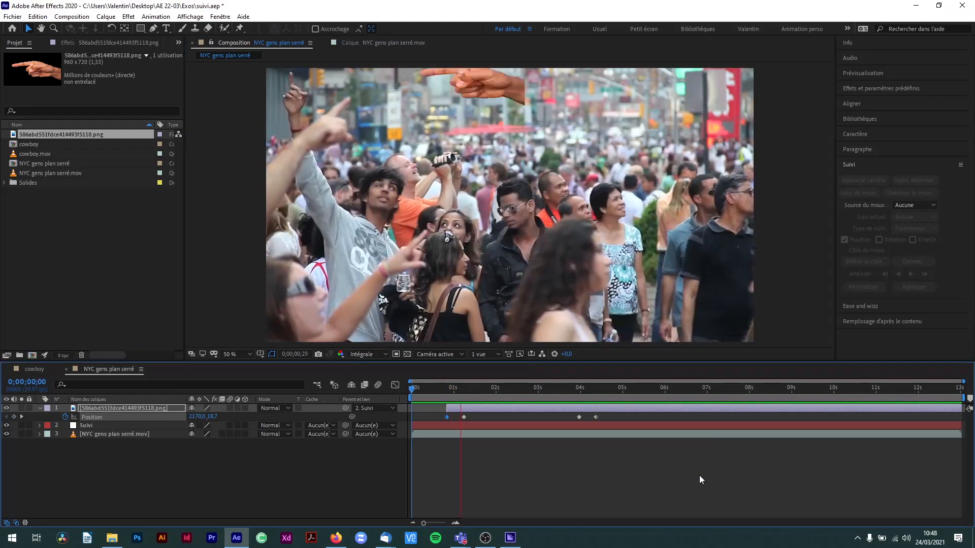